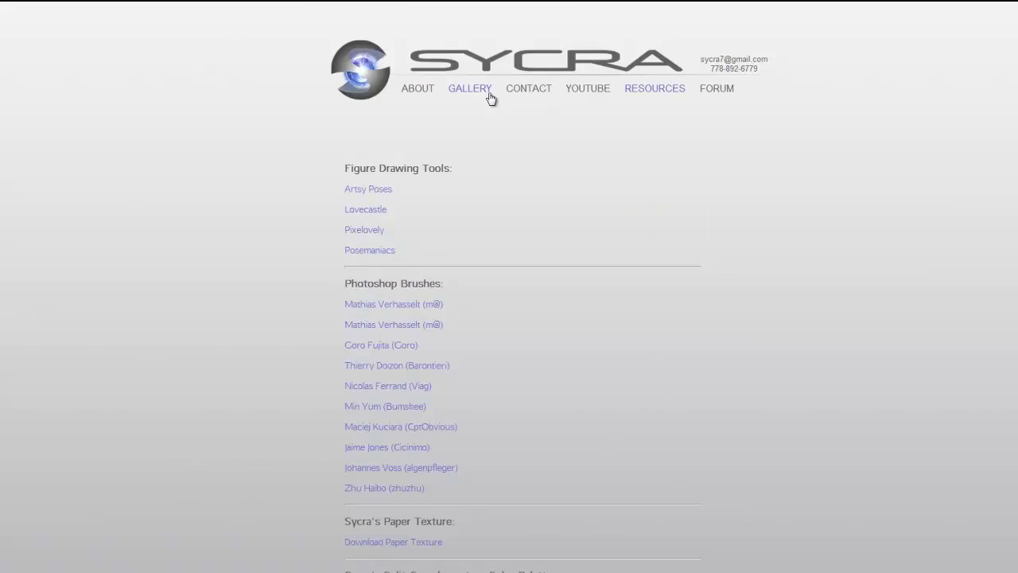
Step: Download the split complementary colour palette image from the Resources page
scroll(489, 97, down, 5)
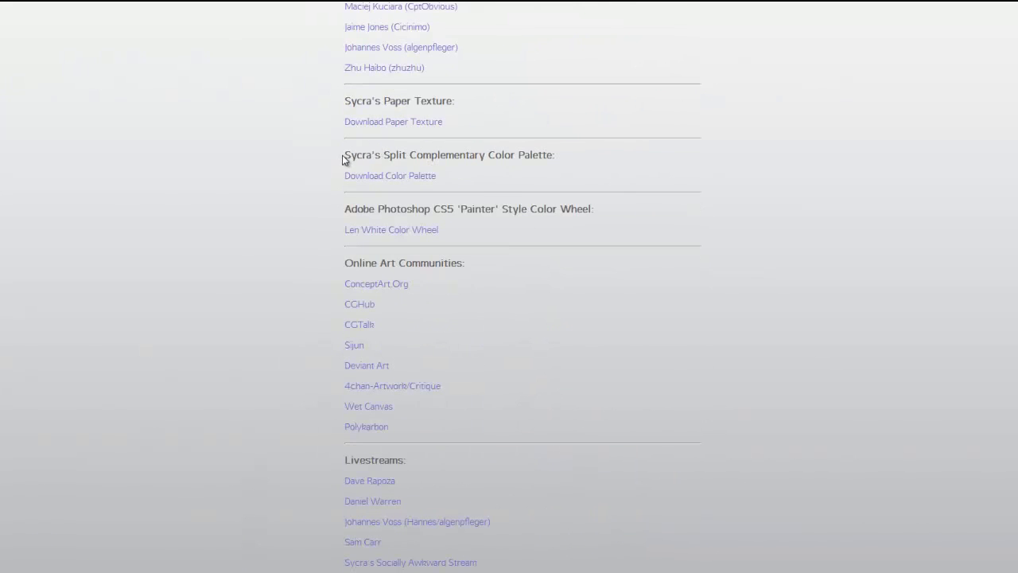
mouse_move(344, 157)
mouse_down()
mouse_move(565, 154)
mouse_move(350, 157)
mouse_up()
click(569, 161)
click(384, 156)
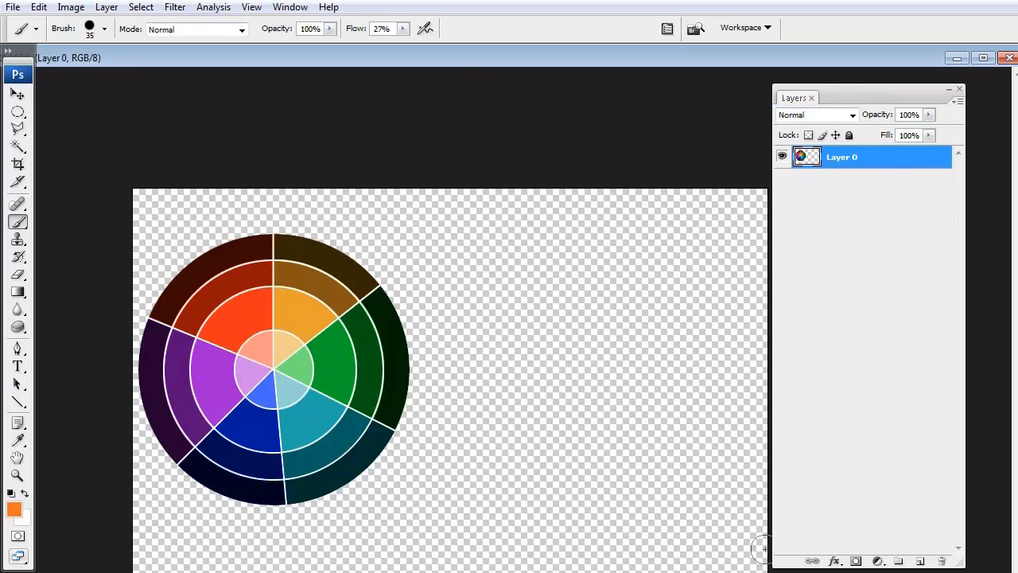
click(303, 9)
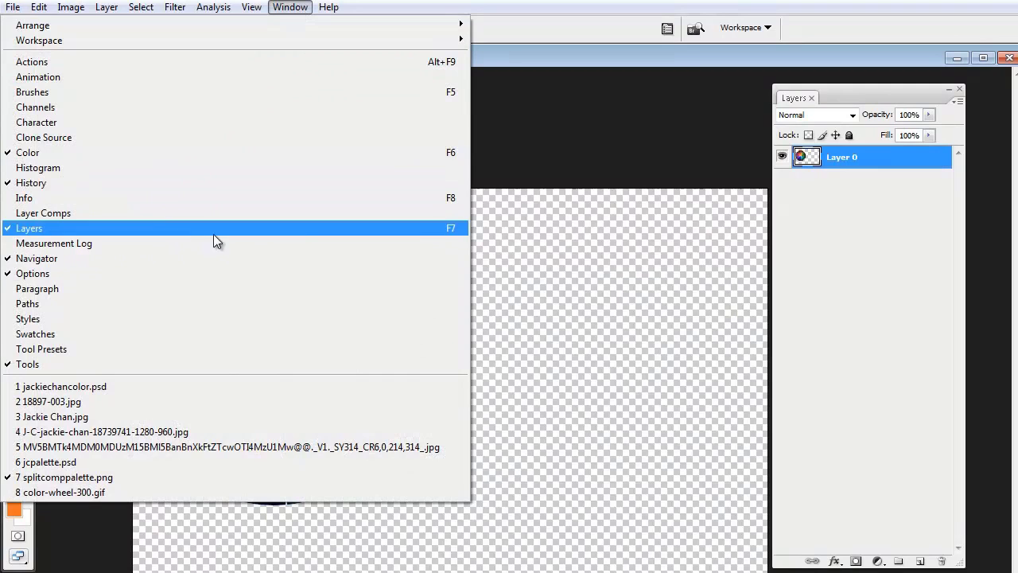
click(697, 46)
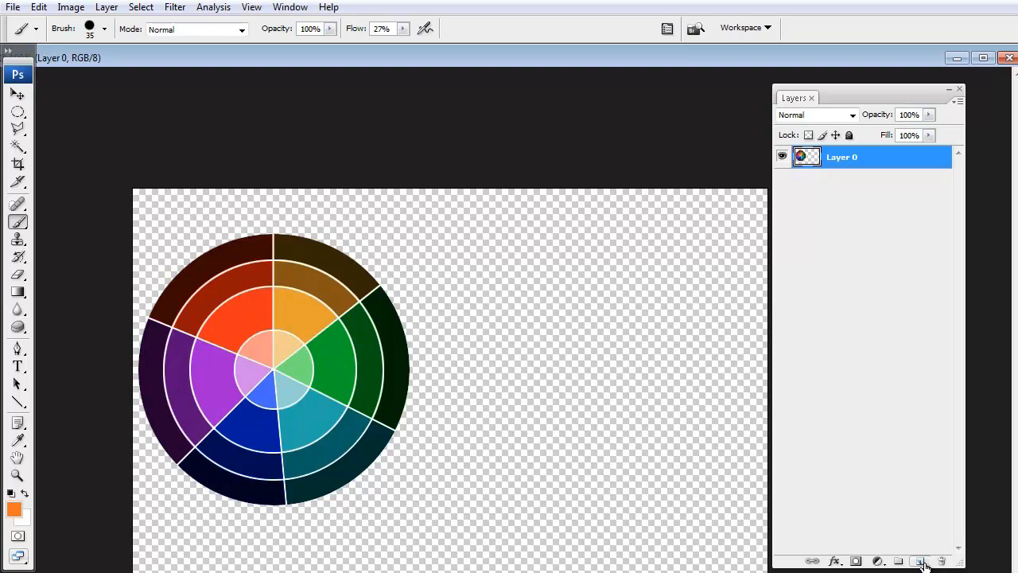
Step: Add two empty layers and move the colour wheel's Layer 0 above Layer 1
click(920, 561)
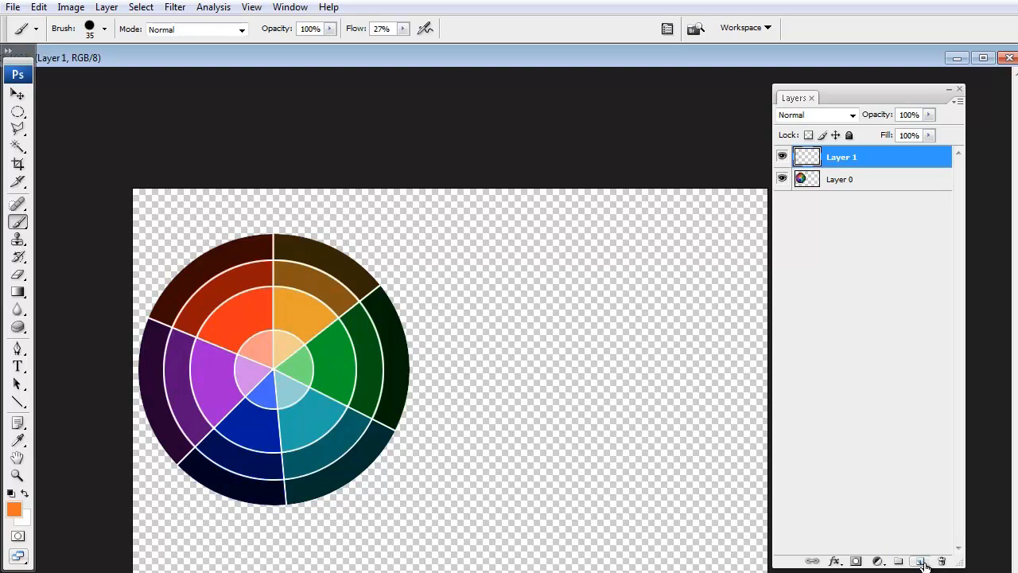
click(920, 562)
click(829, 203)
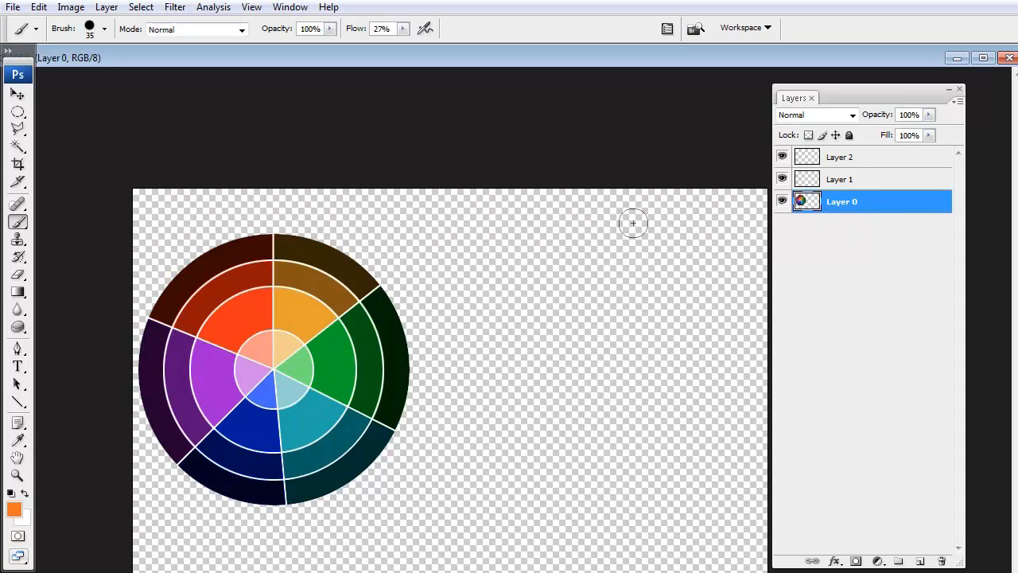
drag(903, 209, 907, 178)
Step: Step through Layer 2 and Layer 0, leaving Layer 1 as the working layer
click(844, 163)
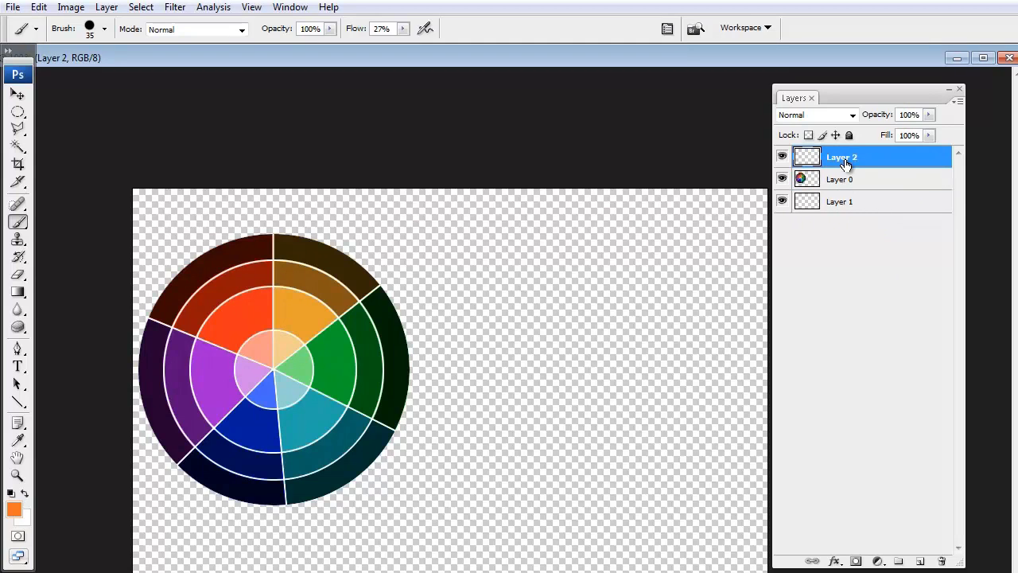
click(848, 183)
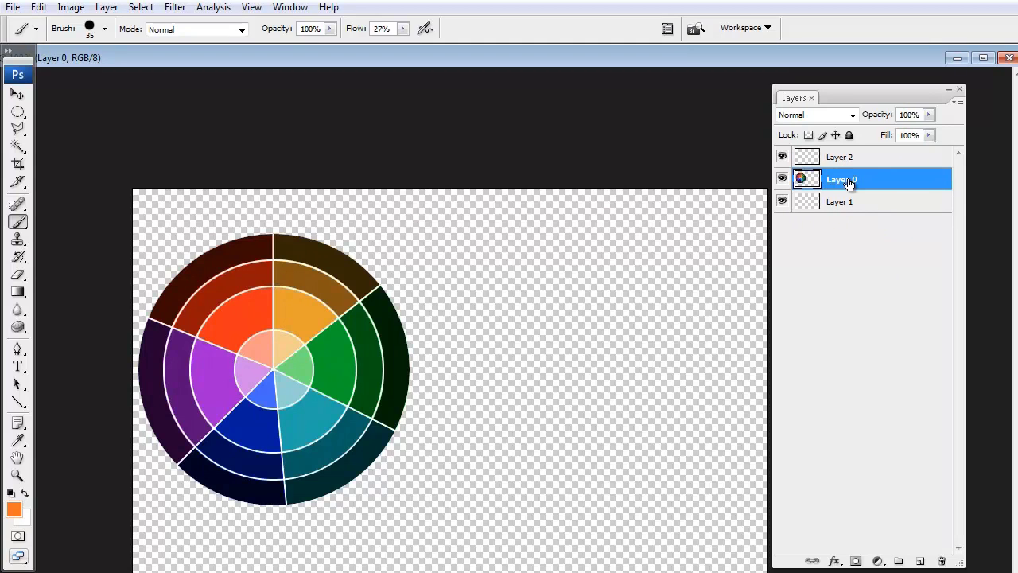
click(873, 208)
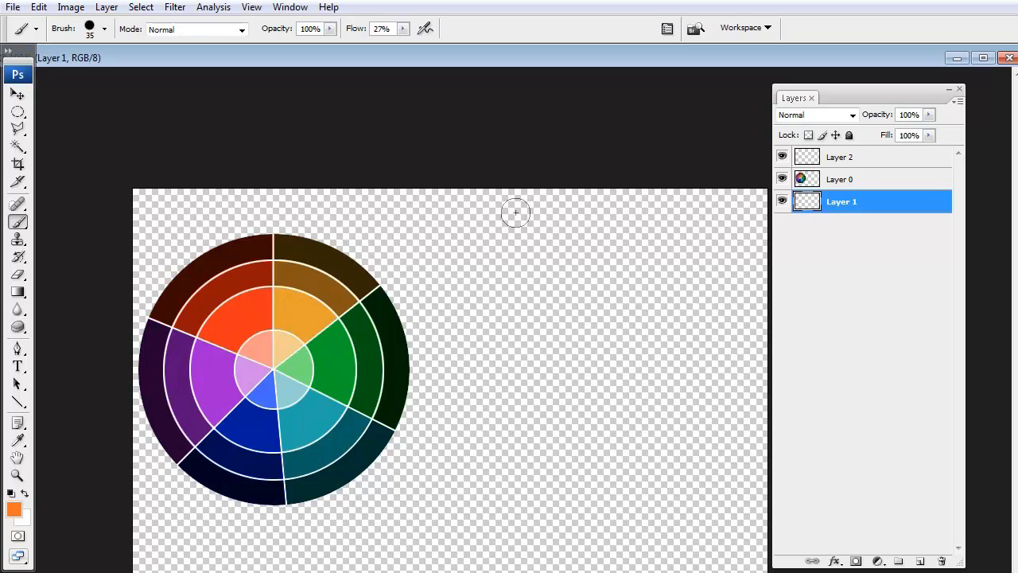
Step: Reset default colours, fill Layer 1 with white, and toggle Layer 2's visibility twice
key(d)
key(ctrl+BackSpace)
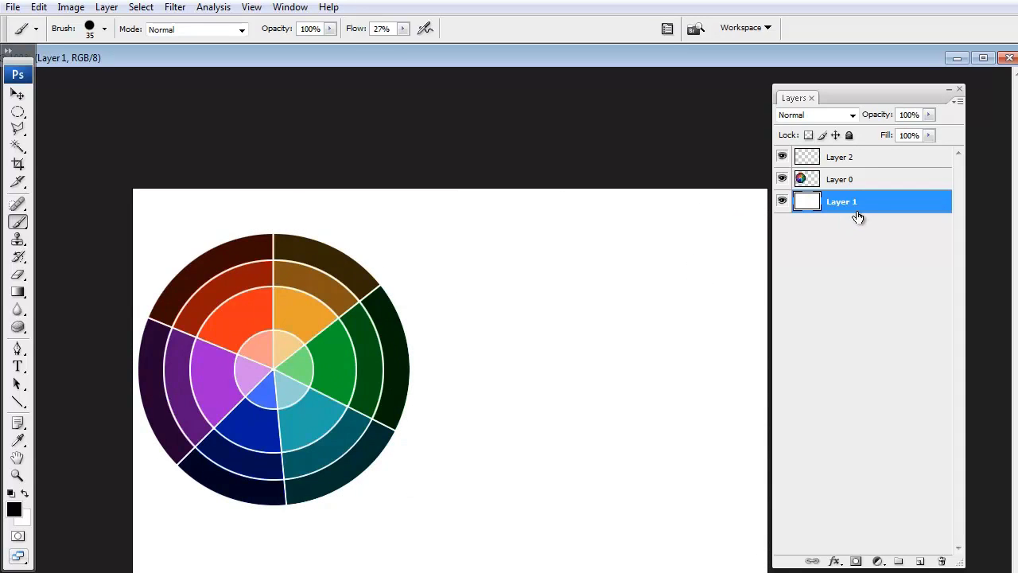
click(844, 165)
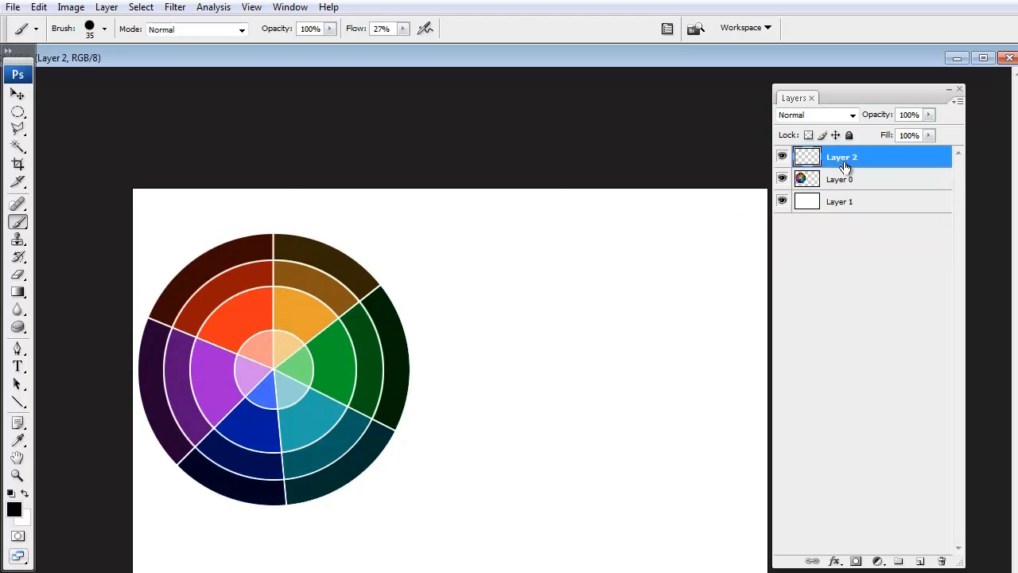
click(783, 158)
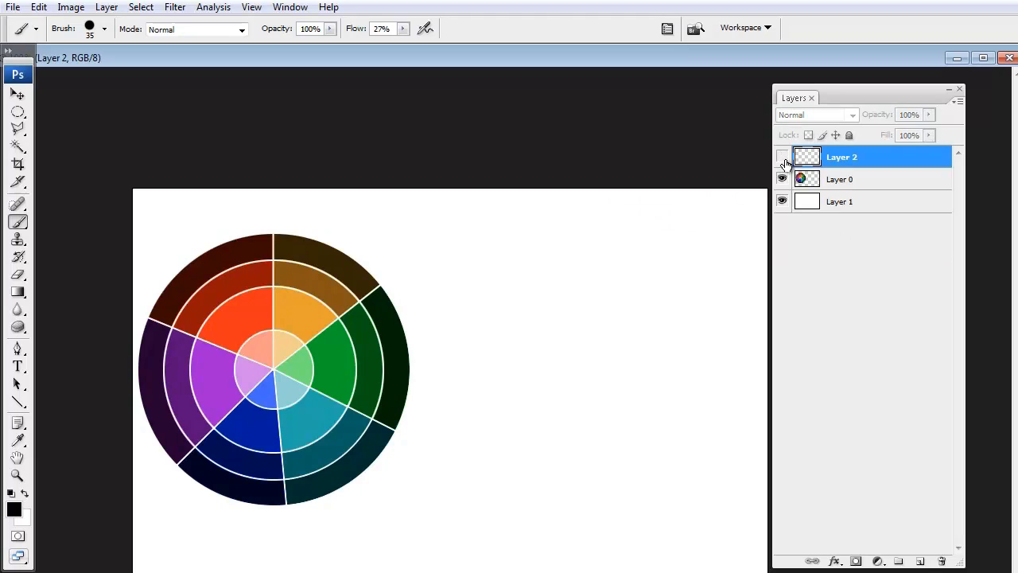
click(784, 159)
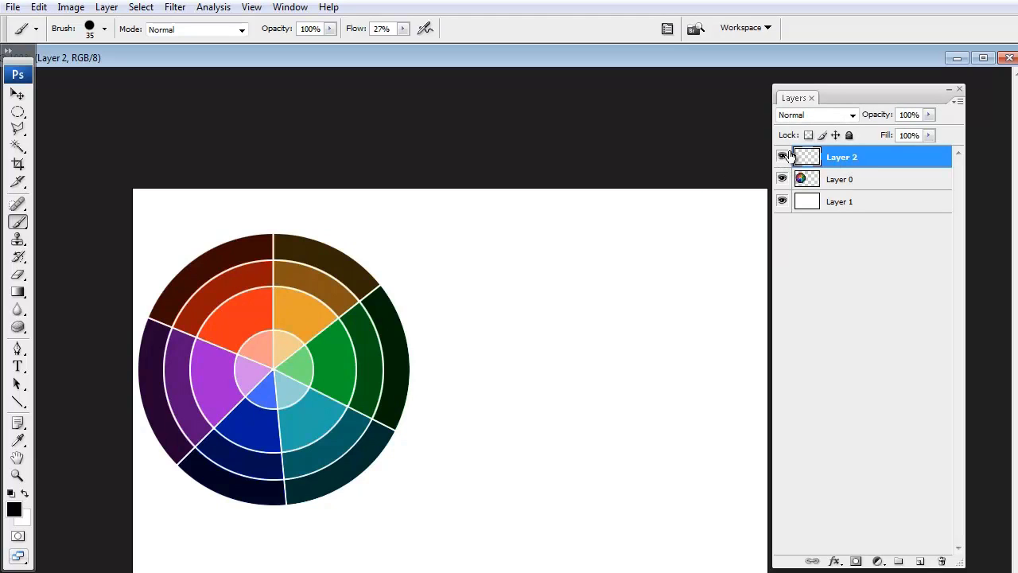
click(782, 159)
click(781, 158)
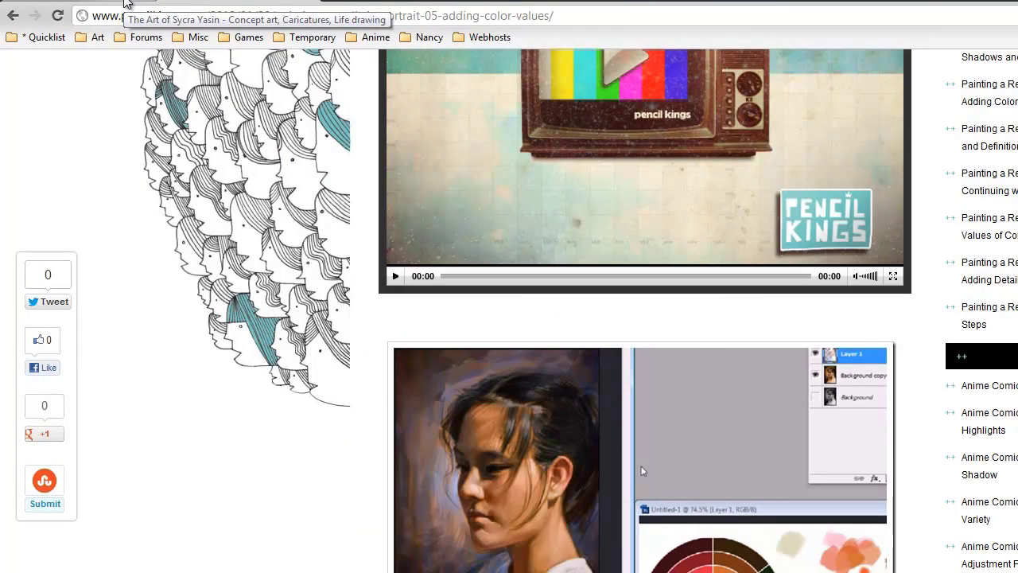
Step: On the sycra.net tab, follow the PencilKings link under Online Art Instruction
click(125, 4)
scroll(665, 216, up, 5)
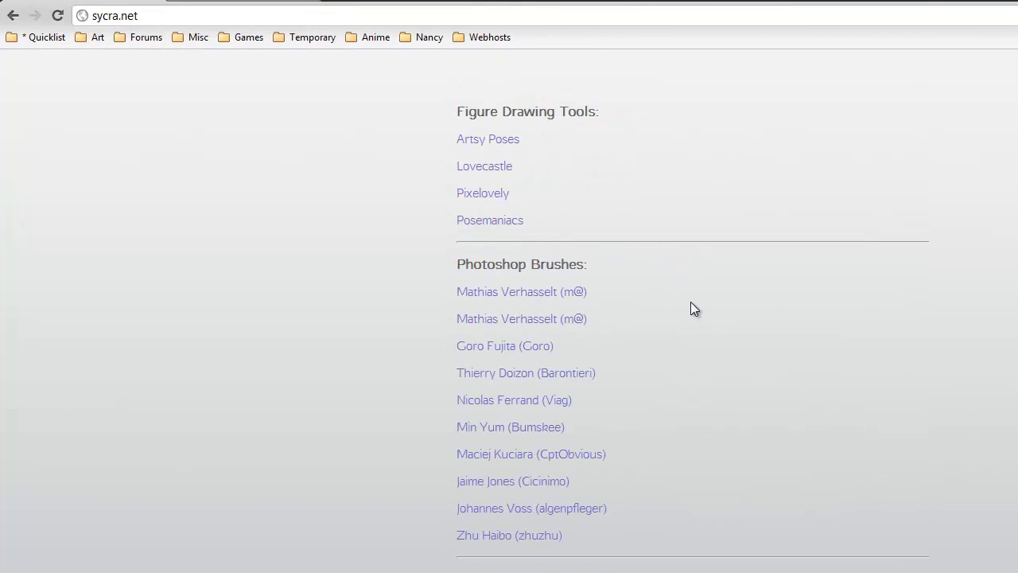
scroll(697, 287, down, 6)
scroll(698, 286, down, 5)
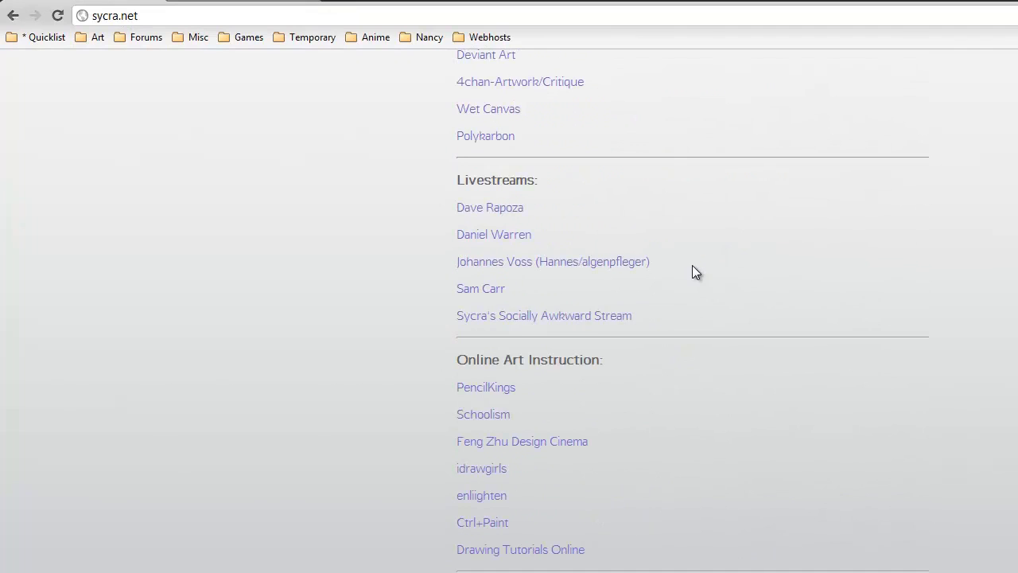
click(499, 389)
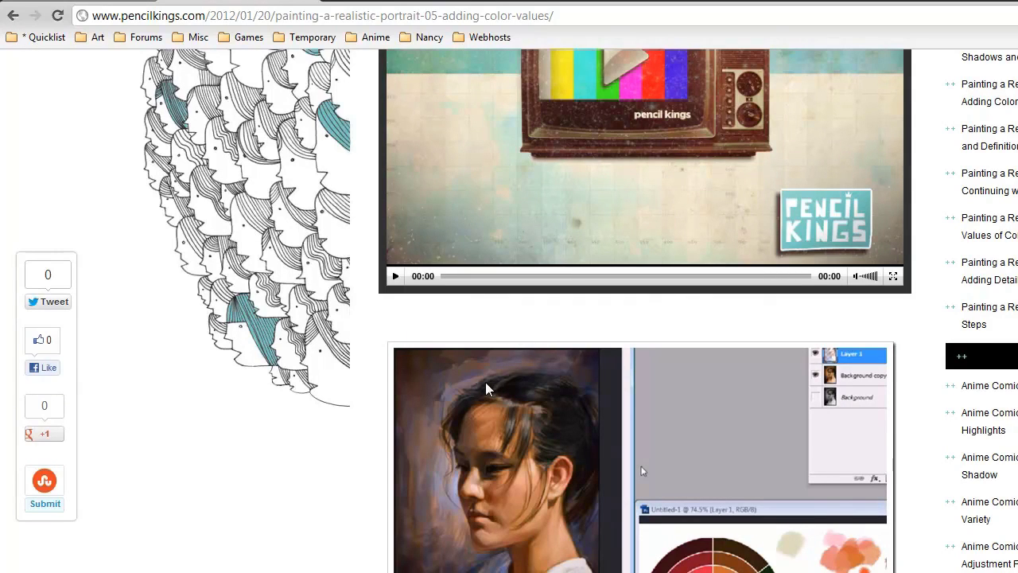
scroll(522, 371, down, 1)
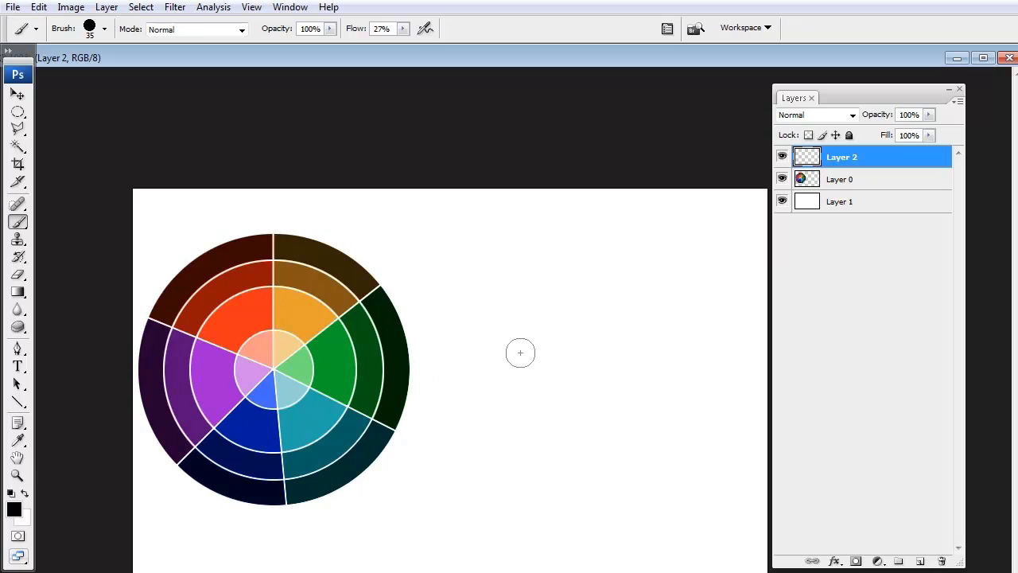
Step: Make the colour wheel's Layer 0 active in the palette document
click(853, 182)
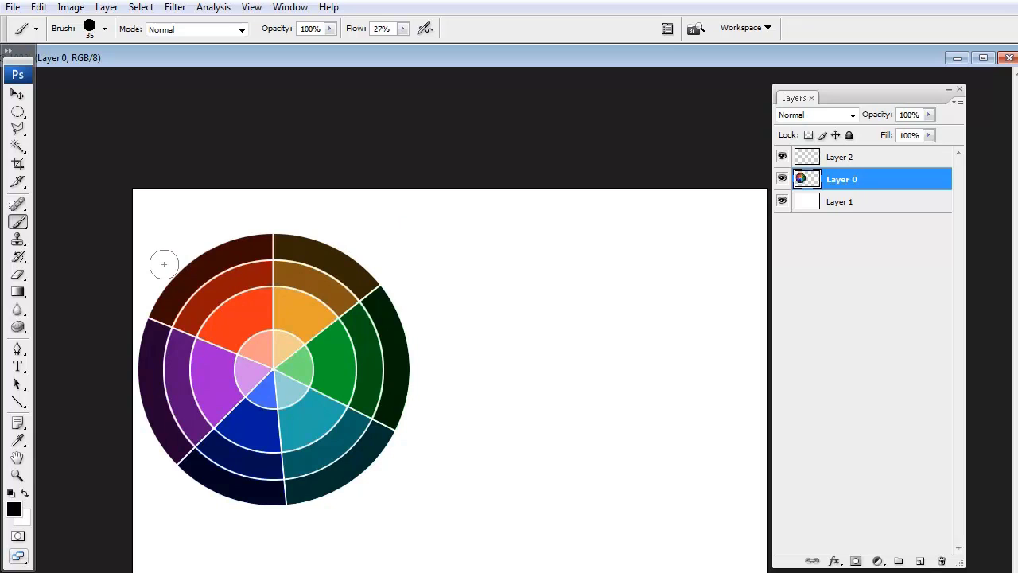
click(13, 7)
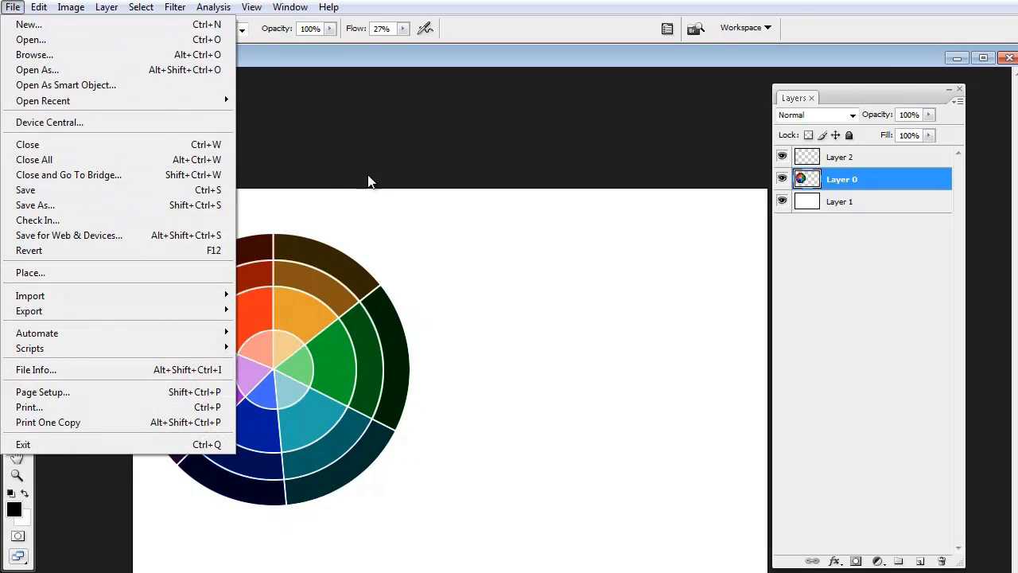
click(406, 120)
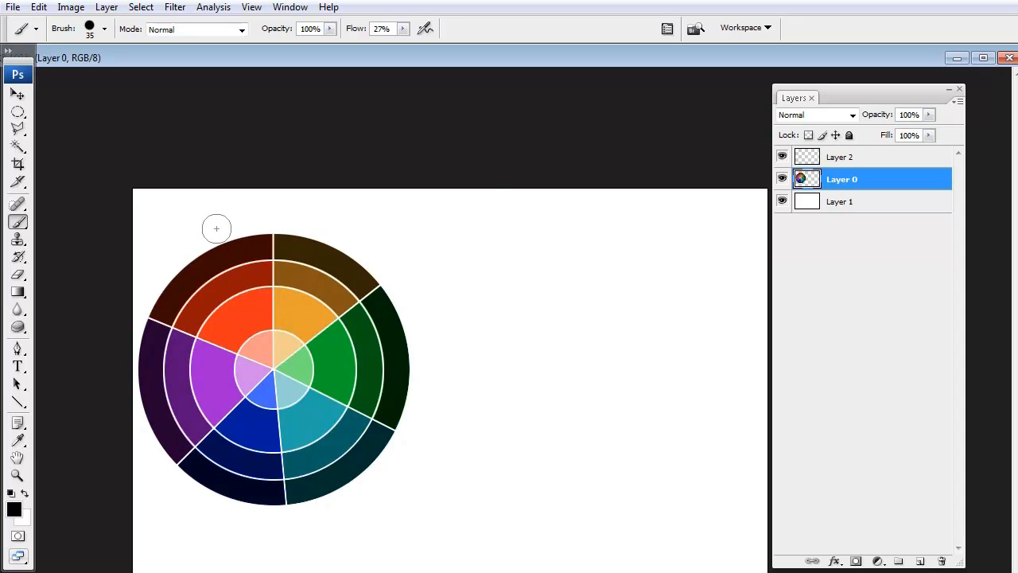
Step: Sample the wheel's orange-red, test a stroke on Layer 2, undo it, and reselect Layer 0
click(882, 159)
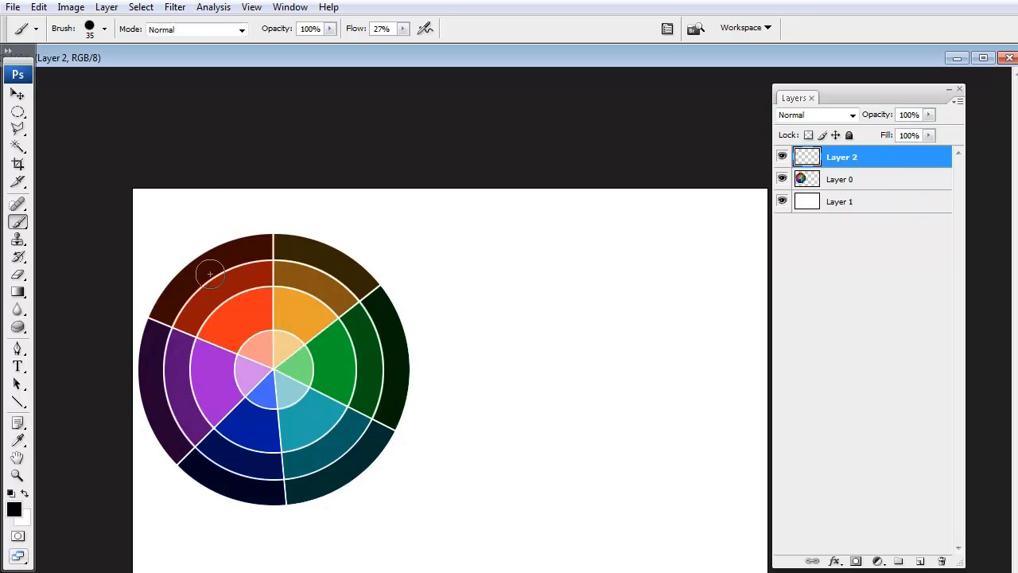
alt+click(243, 316)
mouse_move(158, 211)
mouse_down()
mouse_move(175, 252)
mouse_move(190, 239)
mouse_move(170, 246)
mouse_move(194, 253)
mouse_move(152, 208)
mouse_up()
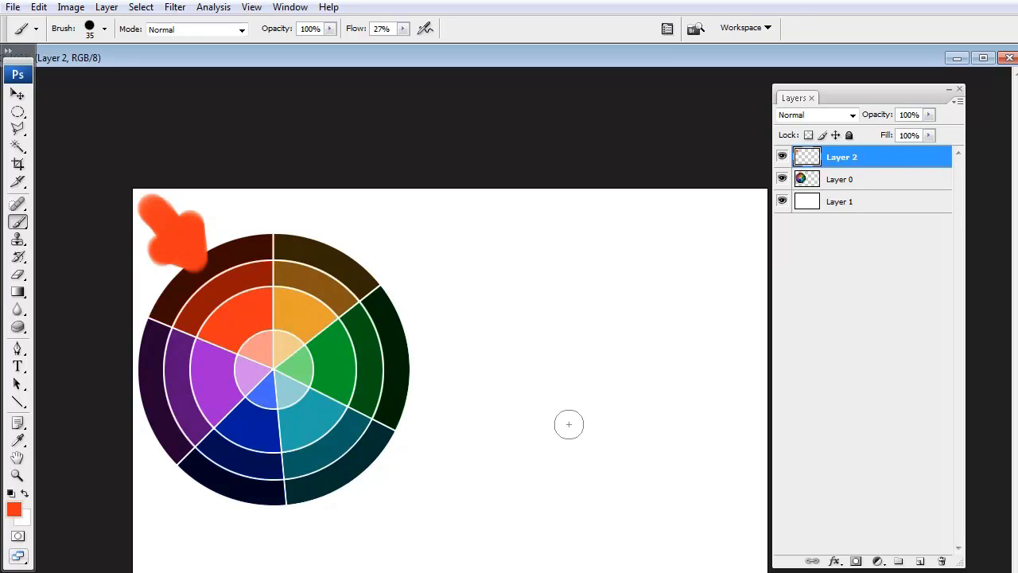
key(ctrl+z)
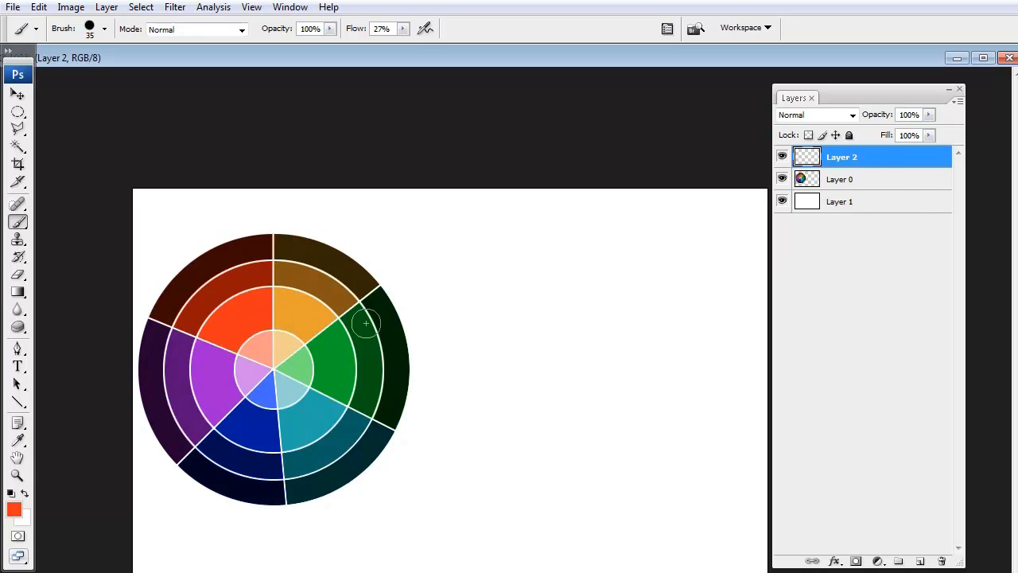
click(833, 188)
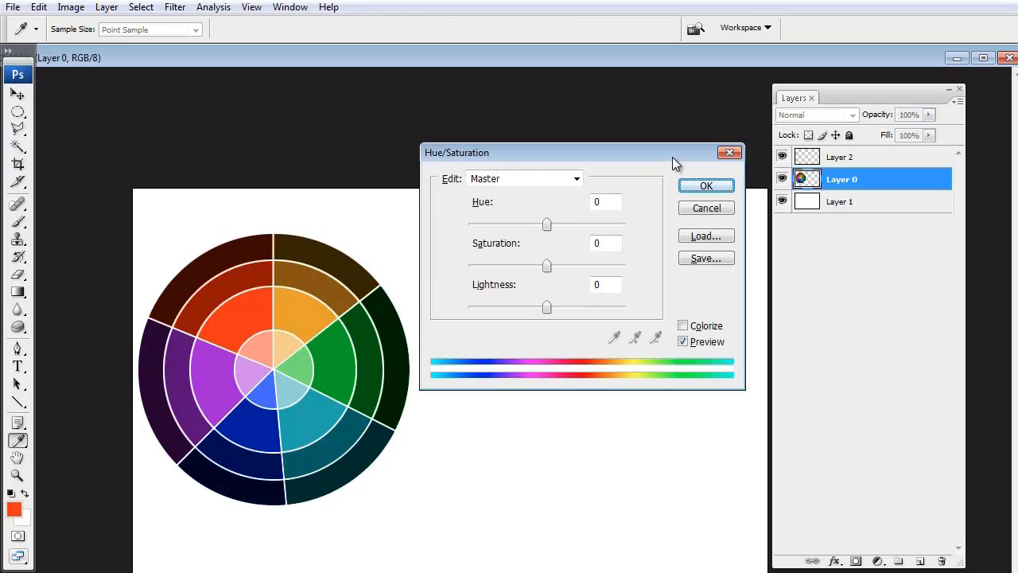
Step: Reopen Hue/Saturation for the wheel, try lightness and saturation, and set Hue to about -118
click(730, 152)
click(70, 8)
mouse_move(94, 45)
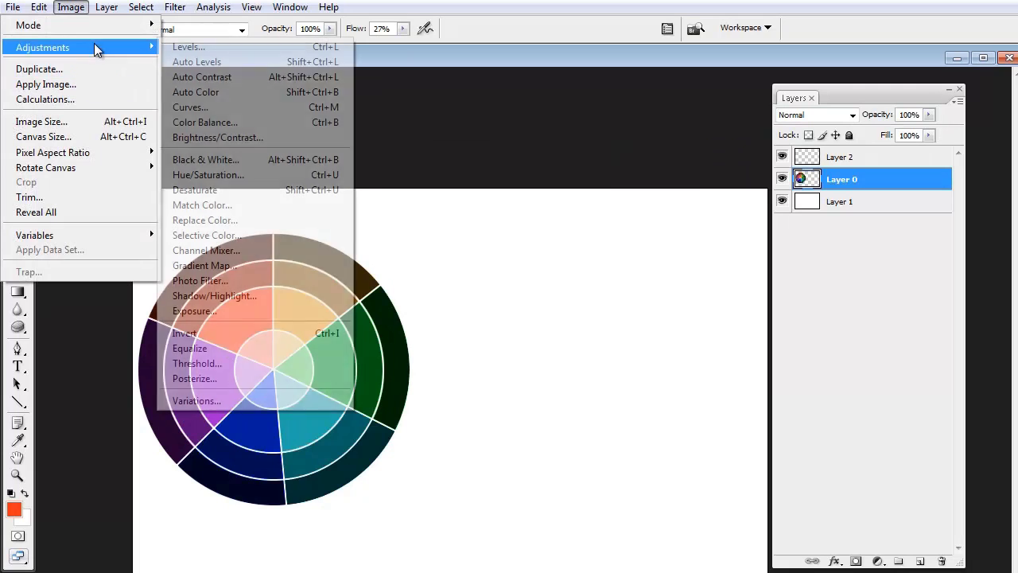
click(285, 174)
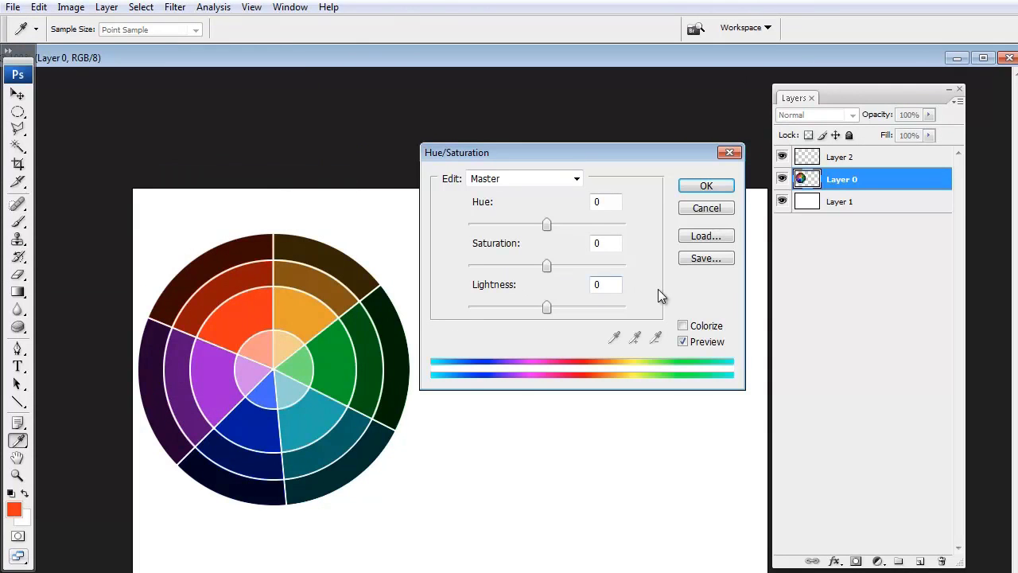
mouse_move(546, 225)
mouse_down()
mouse_move(504, 227)
mouse_move(609, 230)
mouse_move(464, 230)
mouse_move(571, 227)
mouse_move(534, 229)
mouse_up()
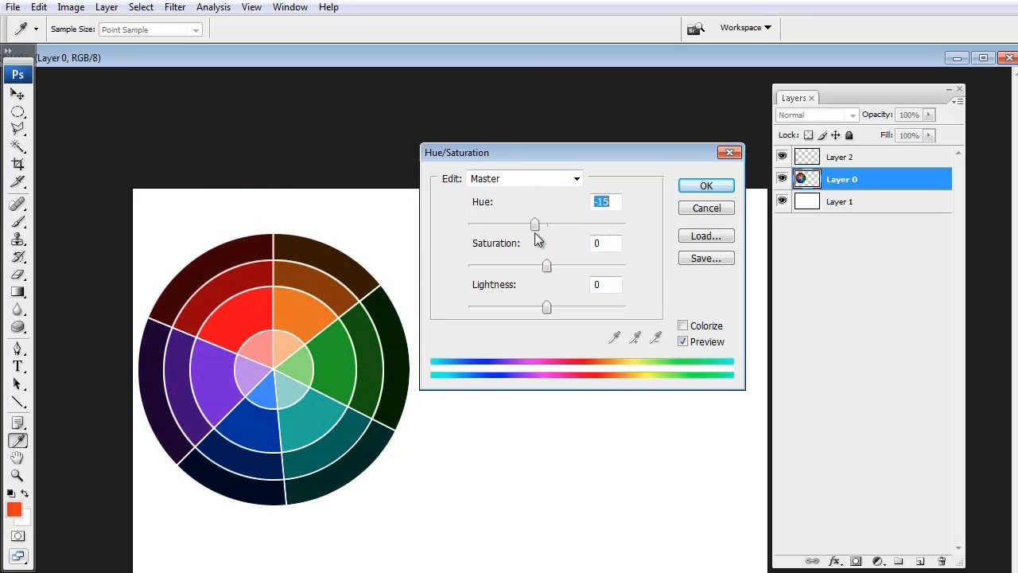
drag(551, 305, 516, 307)
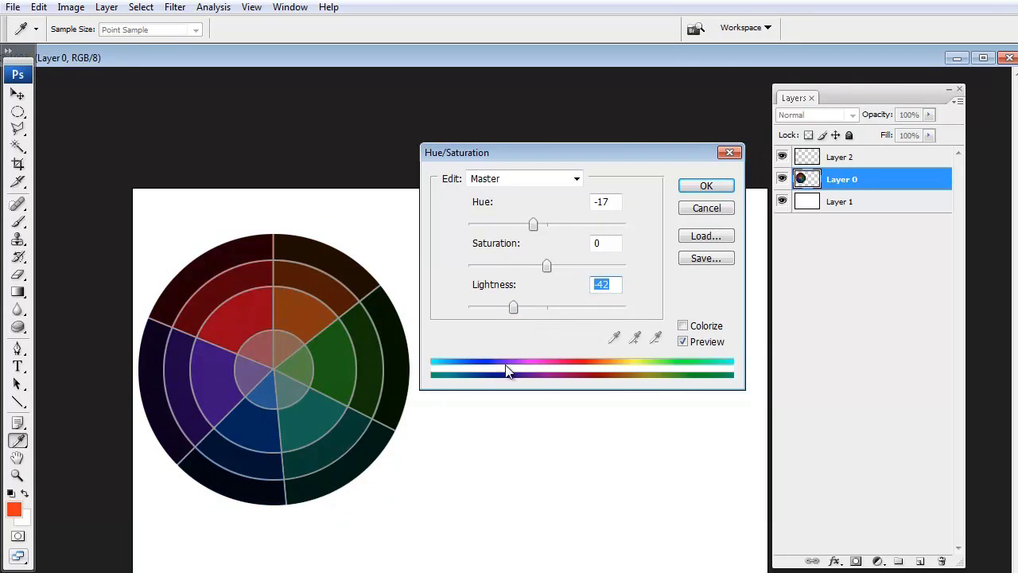
drag(513, 309, 600, 316)
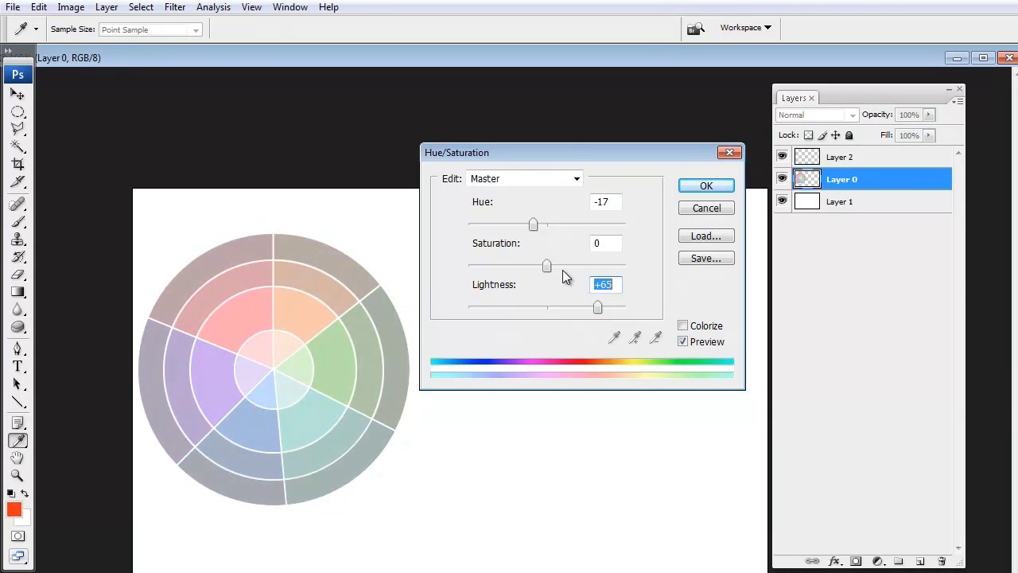
mouse_move(562, 270)
mouse_down()
mouse_move(598, 271)
mouse_move(548, 276)
mouse_up()
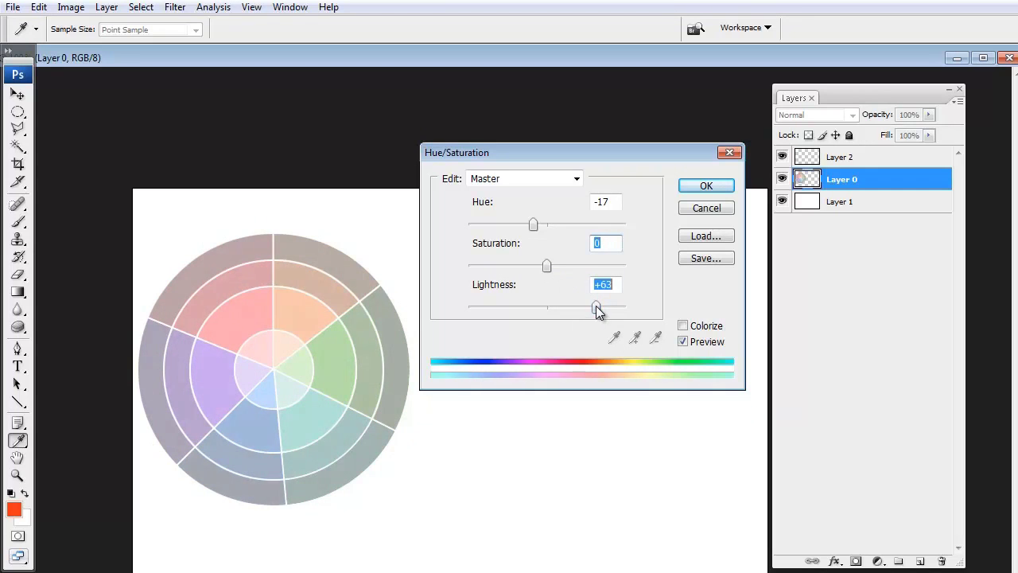
drag(598, 307, 547, 308)
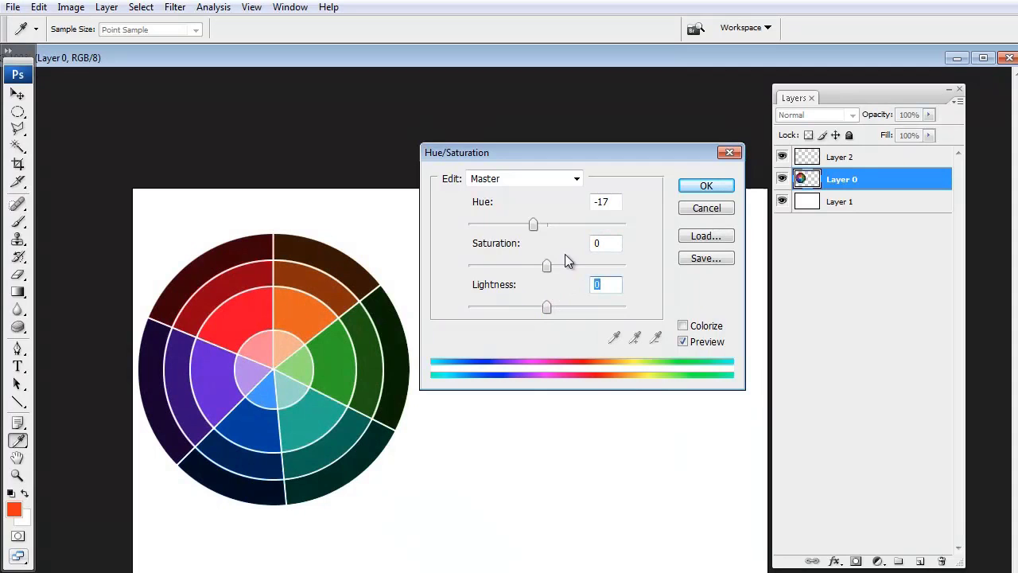
drag(533, 226, 488, 230)
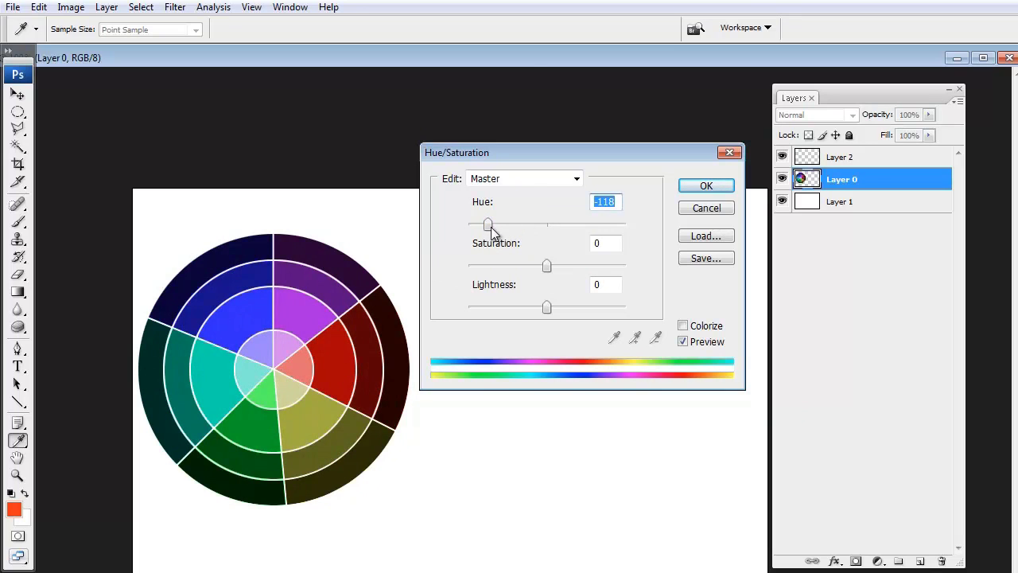
mouse_move(489, 230)
mouse_down()
mouse_move(467, 229)
mouse_move(488, 230)
mouse_up()
Step: Apply the -118 hue shift, then sample the wheel's blue and paint a dab on Layer 2
click(705, 187)
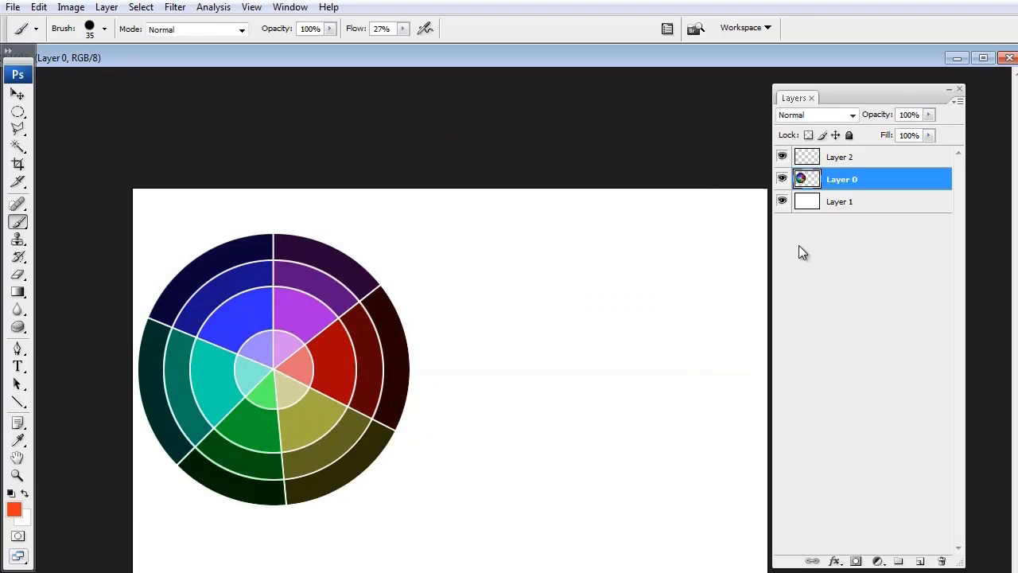
click(855, 159)
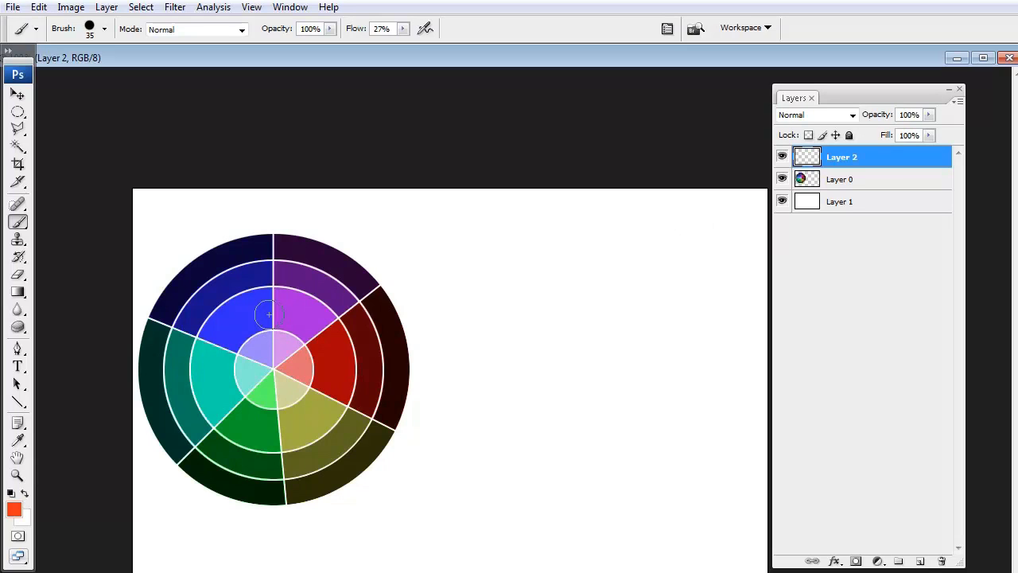
alt+click(234, 311)
mouse_move(472, 244)
mouse_down()
mouse_move(478, 231)
mouse_move(491, 235)
mouse_up()
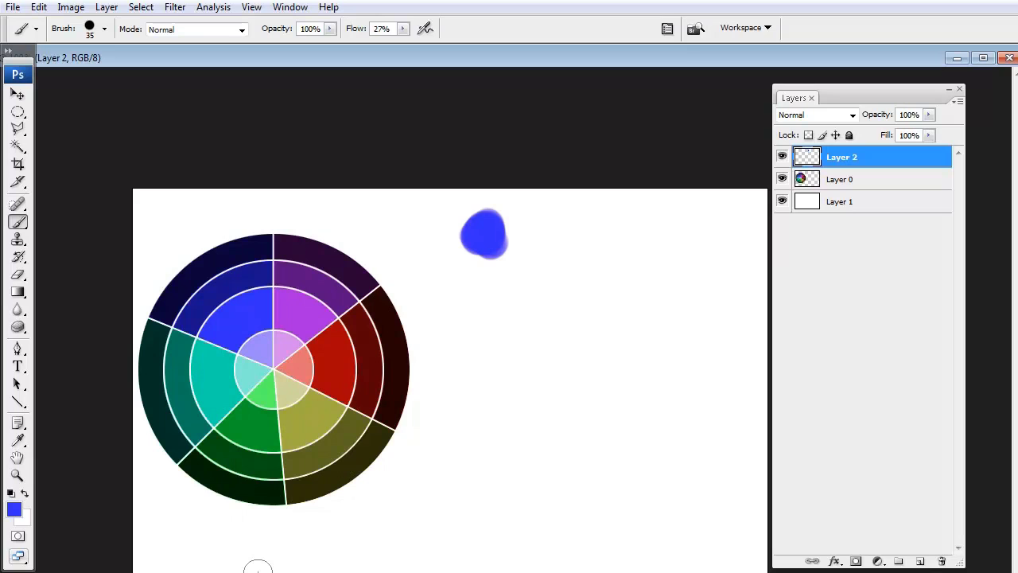
Step: Preview pink and yellow-green hues in the foreground Color Picker against the current blue
click(13, 509)
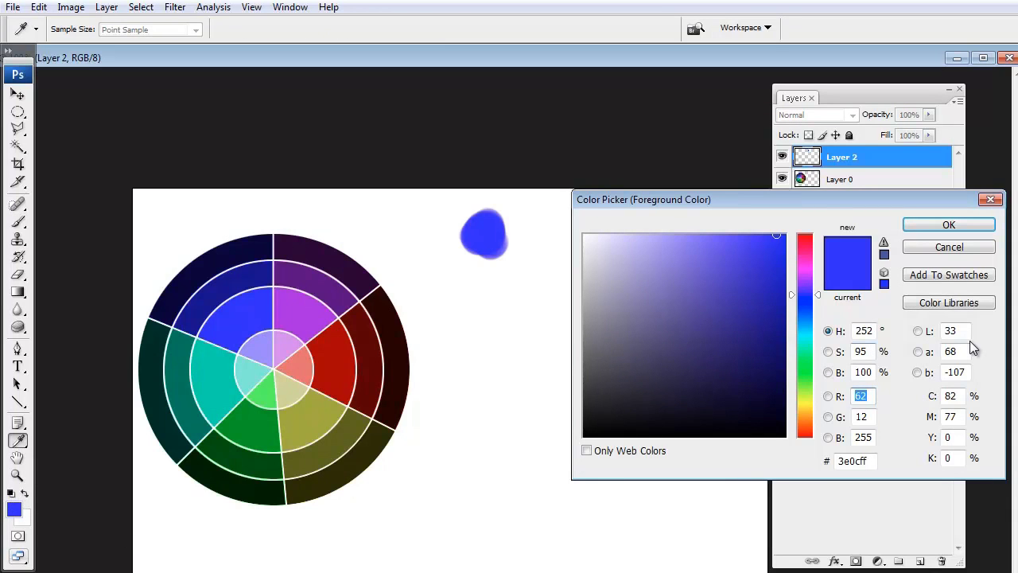
drag(834, 206, 645, 167)
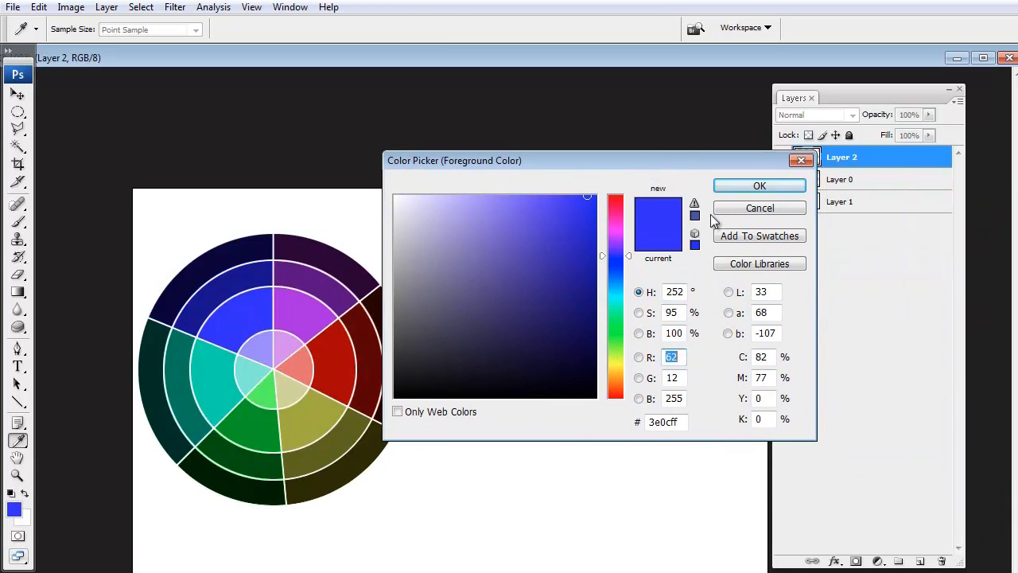
drag(629, 246, 659, 365)
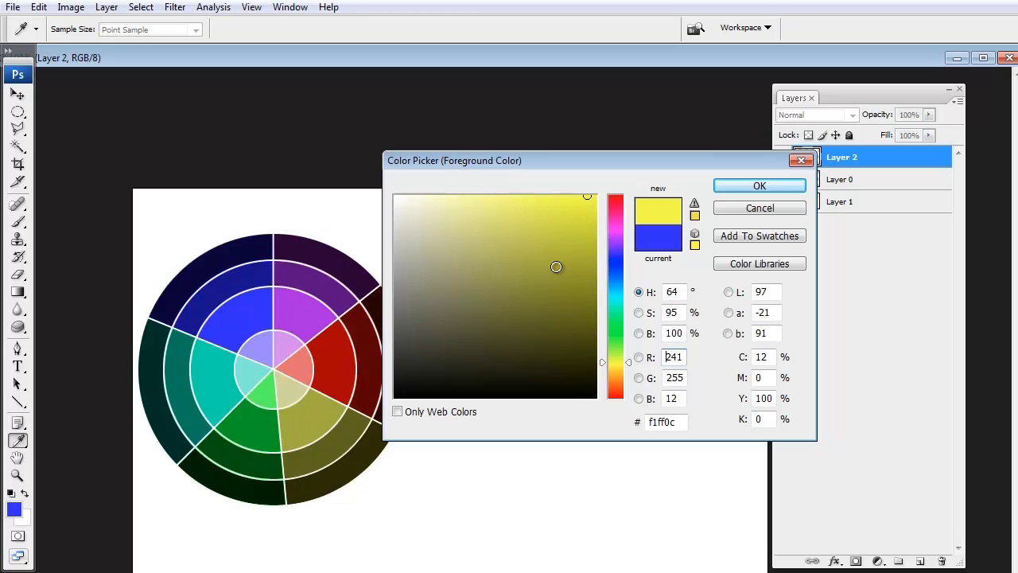
drag(617, 330, 614, 358)
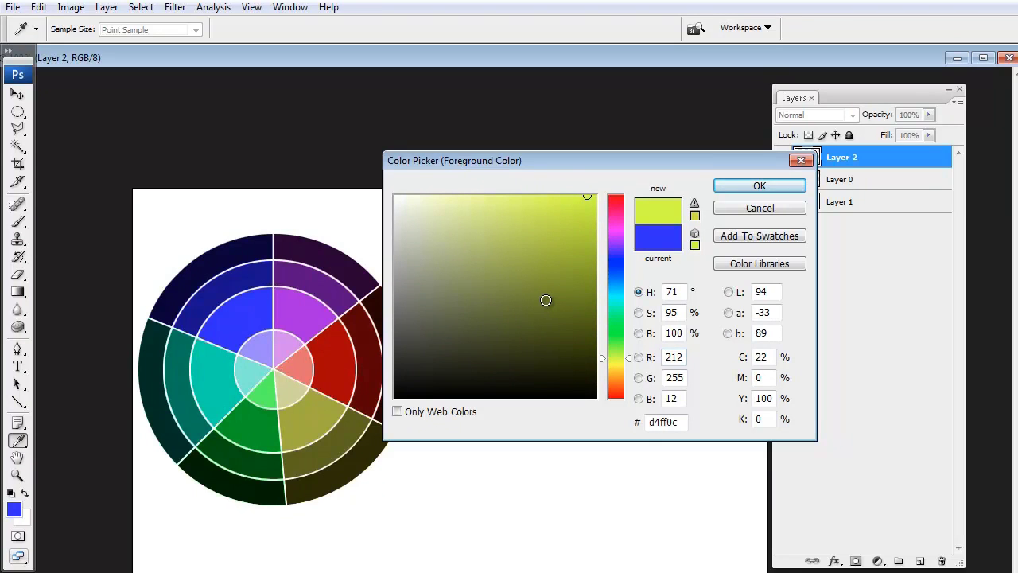
Step: Cancel the Color Picker keeping blue, undo the blue dab, and shrink the brush slightly
click(735, 208)
key(b)
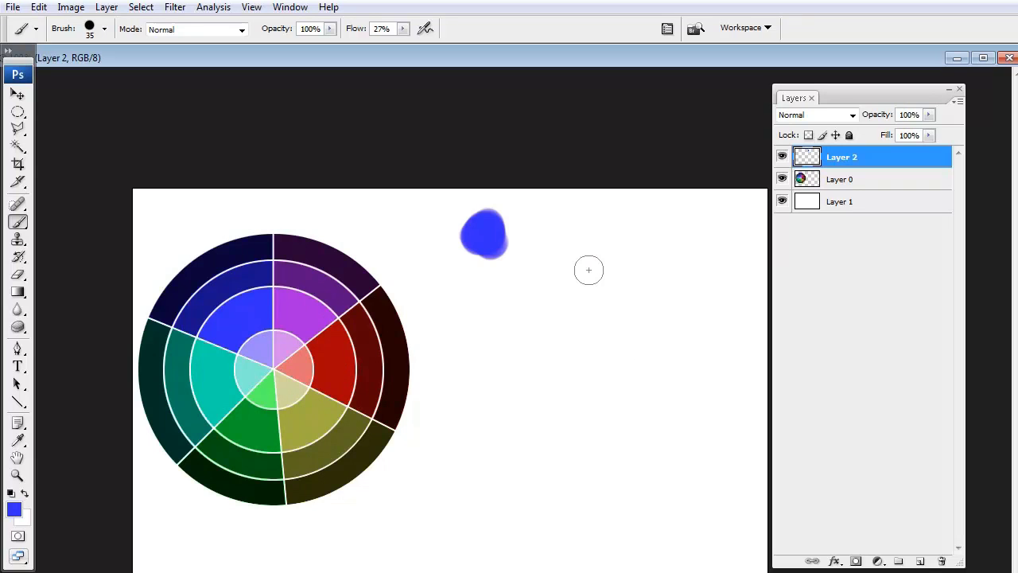
key(ctrl+z)
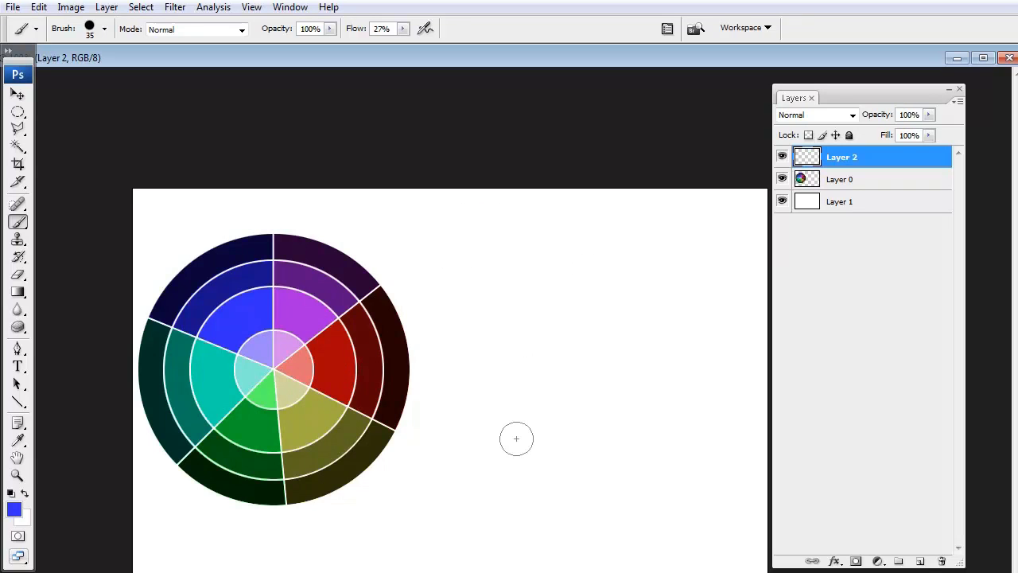
key(bracketleft)
Step: Switch to jackiechancolor.psd, hide Layers 9–12 to reveal the greyscale underpainting, and reposition its window
key(ctrl+Tab)
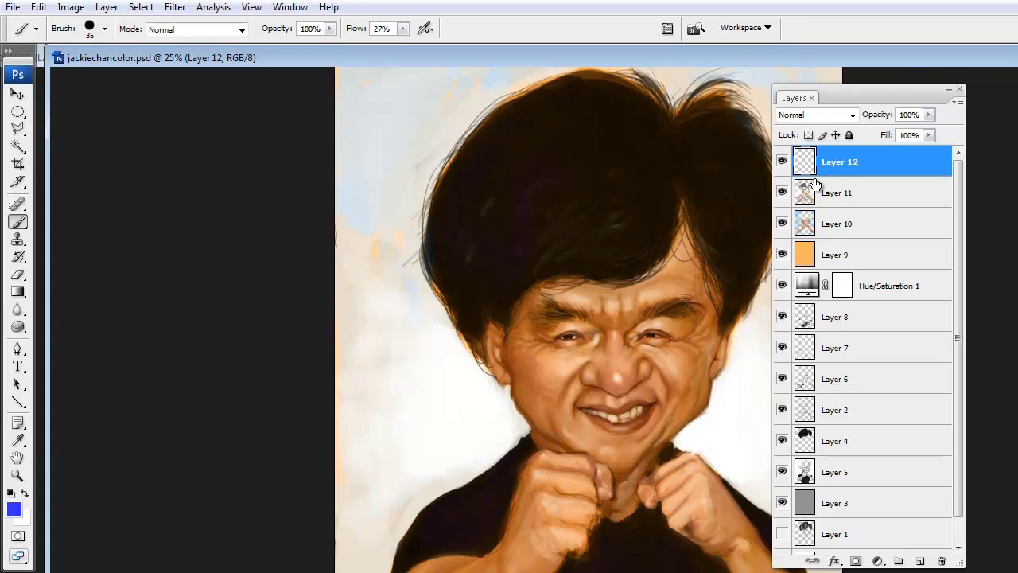
click(782, 224)
click(782, 254)
click(782, 161)
click(782, 192)
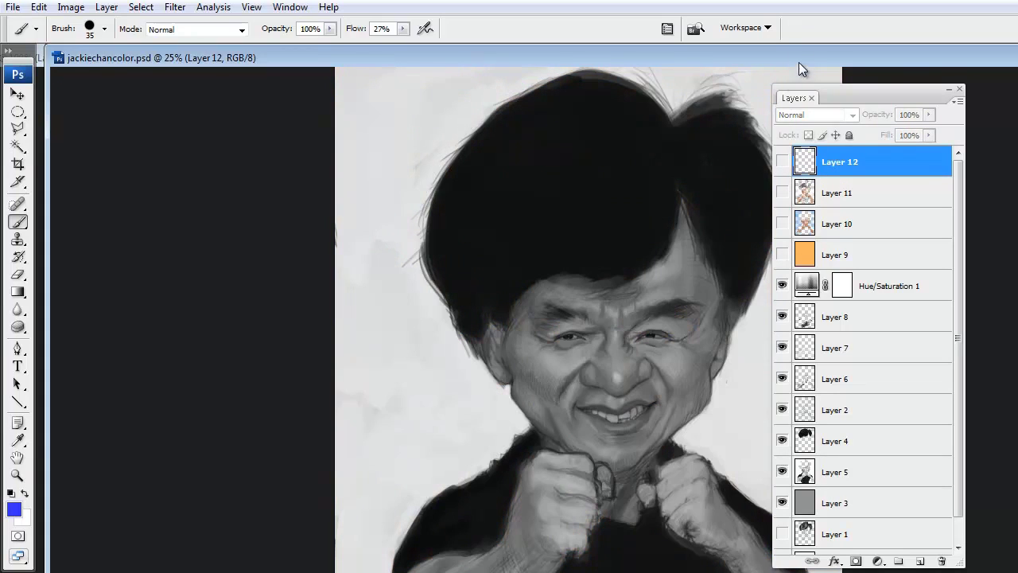
drag(799, 62, 898, 61)
drag(791, 97, 1017, 238)
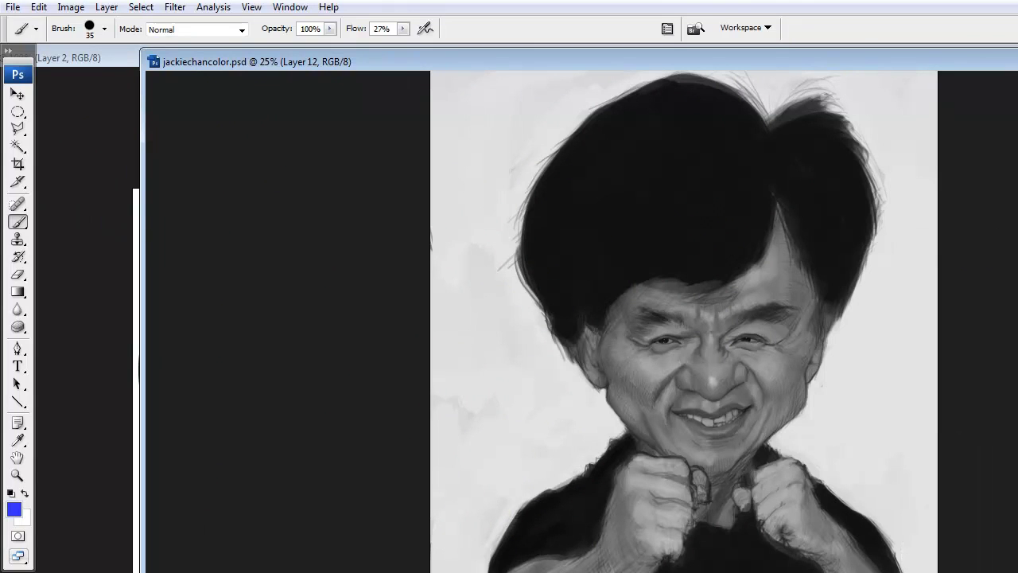
Step: Narrow the jcpalette.psd window so the portrait shows beside it
key(ctrl+Tab)
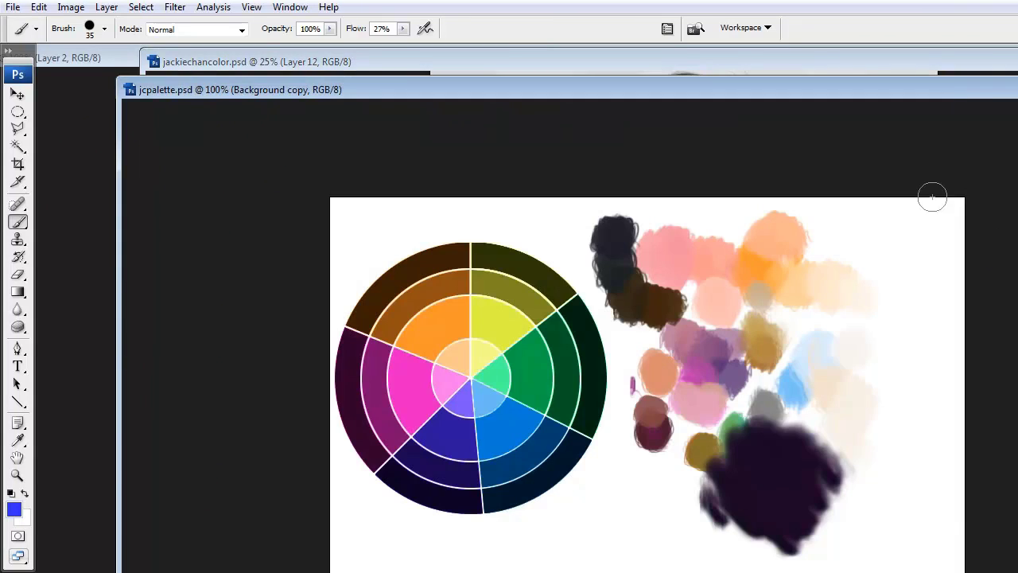
drag(1016, 120, 652, 119)
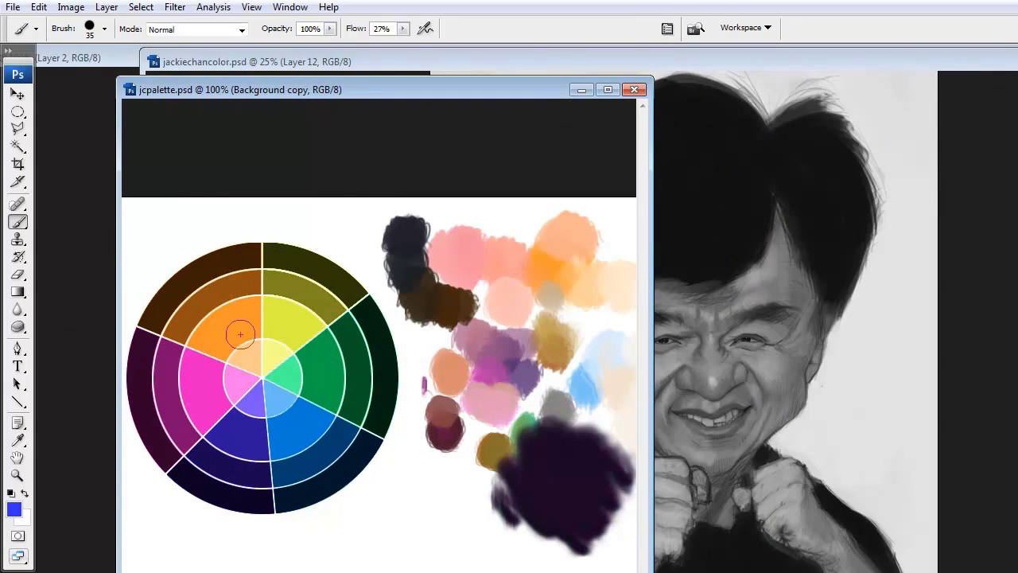
click(852, 59)
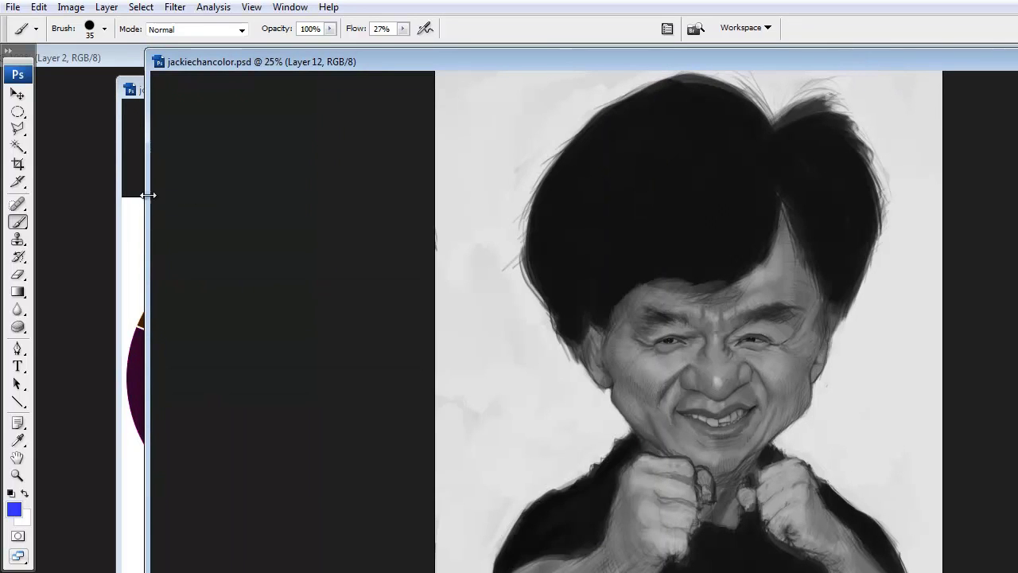
Step: Turn the portrait's Layers 9, 10 and 11 back on to restore its skin colouring
key(alt+bracketleft)
key(alt+bracketleft)
key(alt+bracketleft)
key(F7)
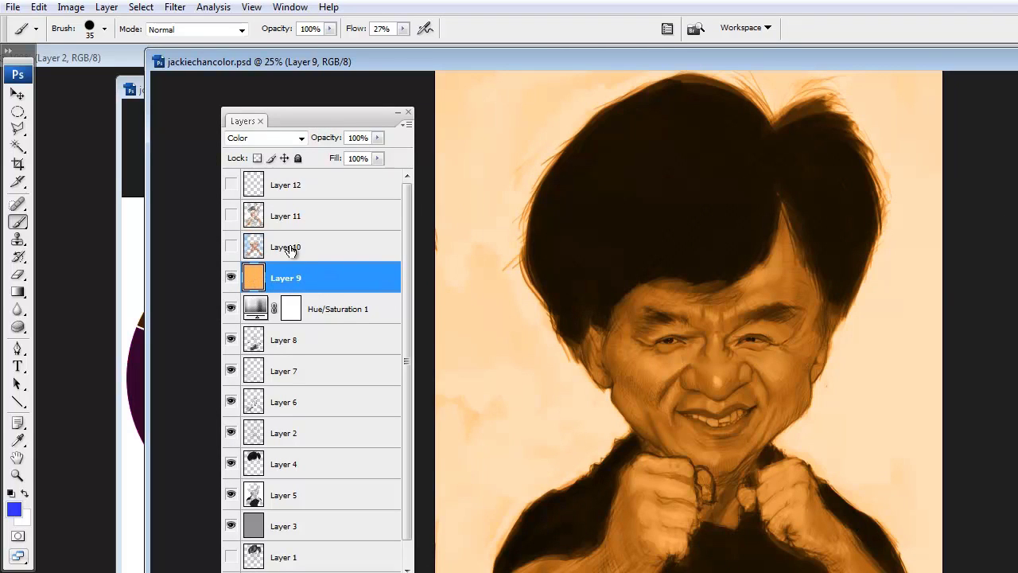
click(263, 250)
click(234, 250)
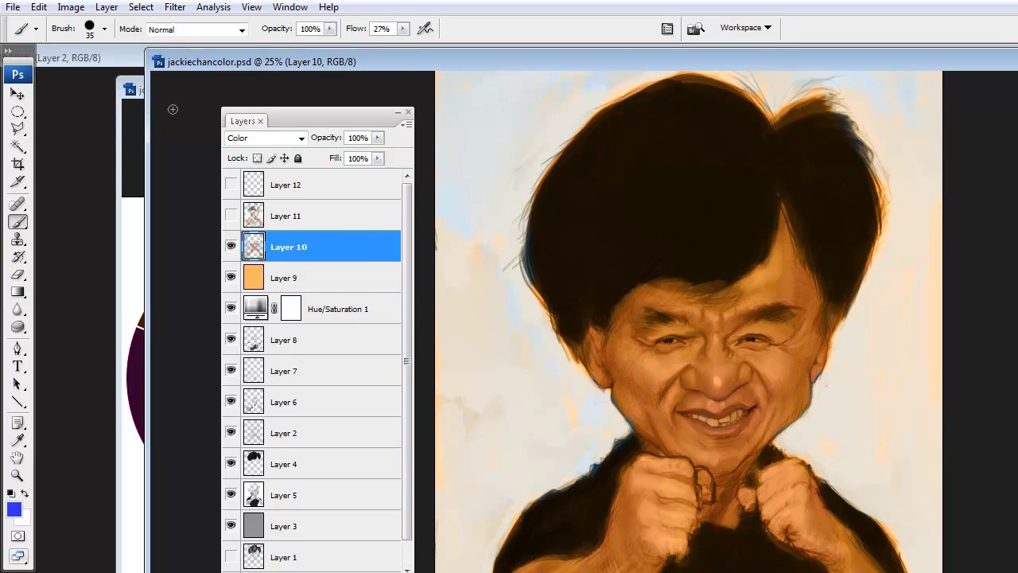
click(139, 87)
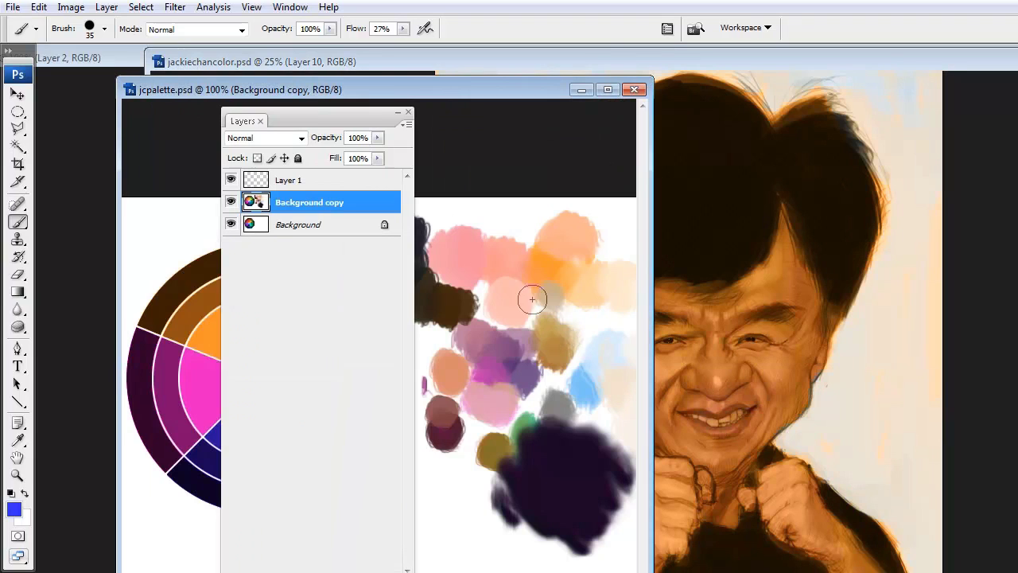
click(729, 57)
click(275, 213)
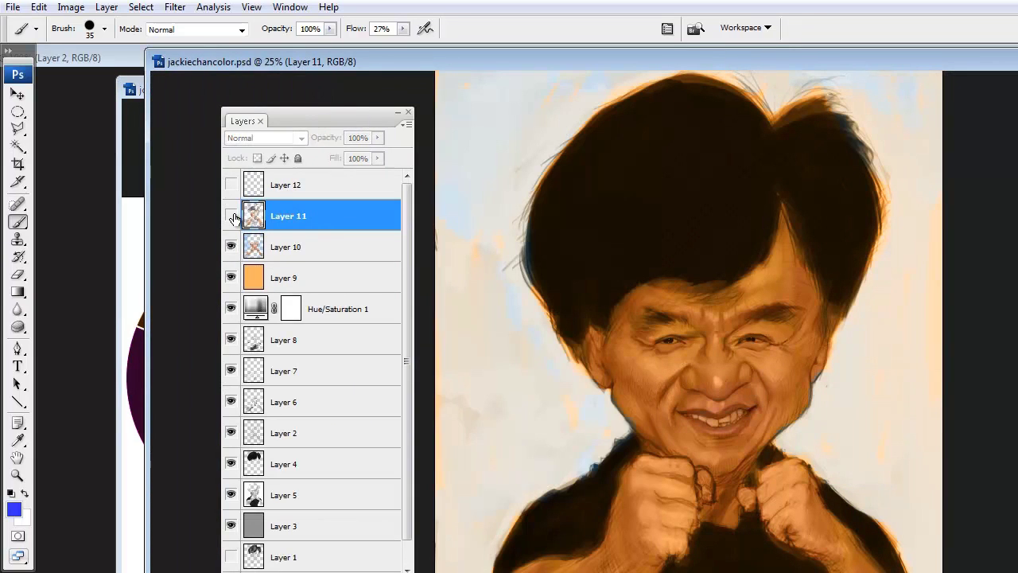
click(232, 215)
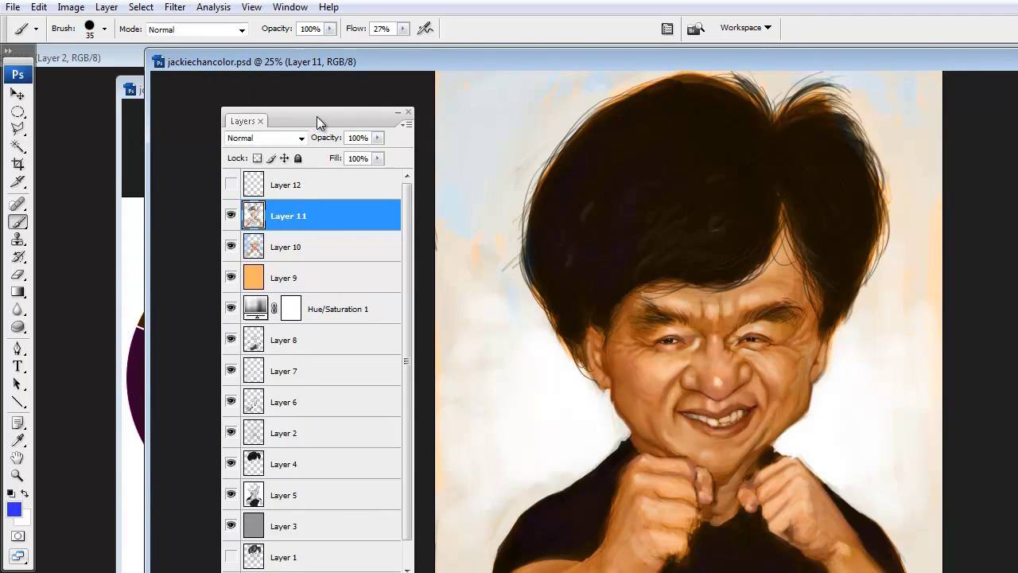
Step: Close the portrait and bring the colour wheel document into view with the Layers panel
key(ctrl+w)
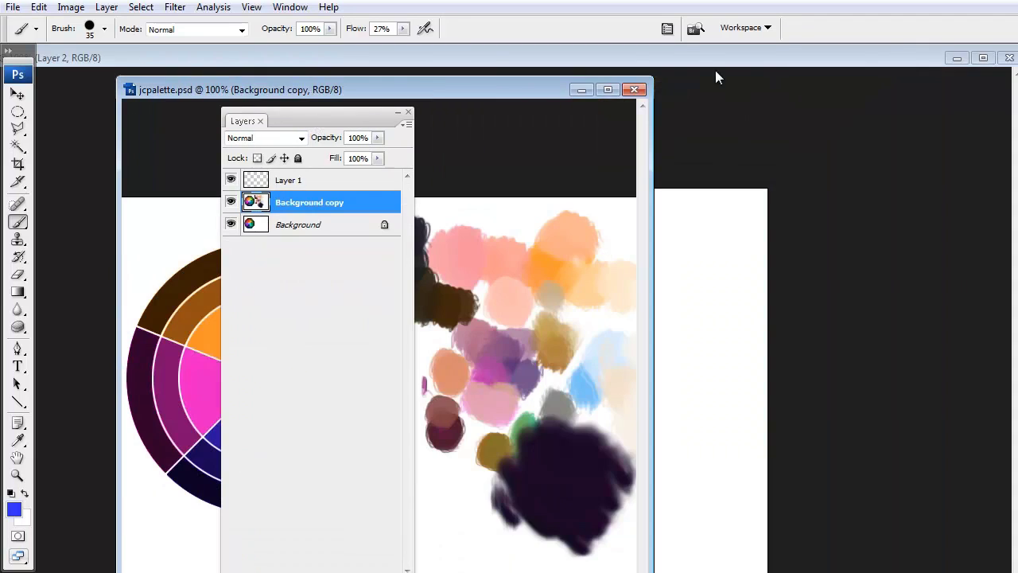
click(584, 93)
click(408, 111)
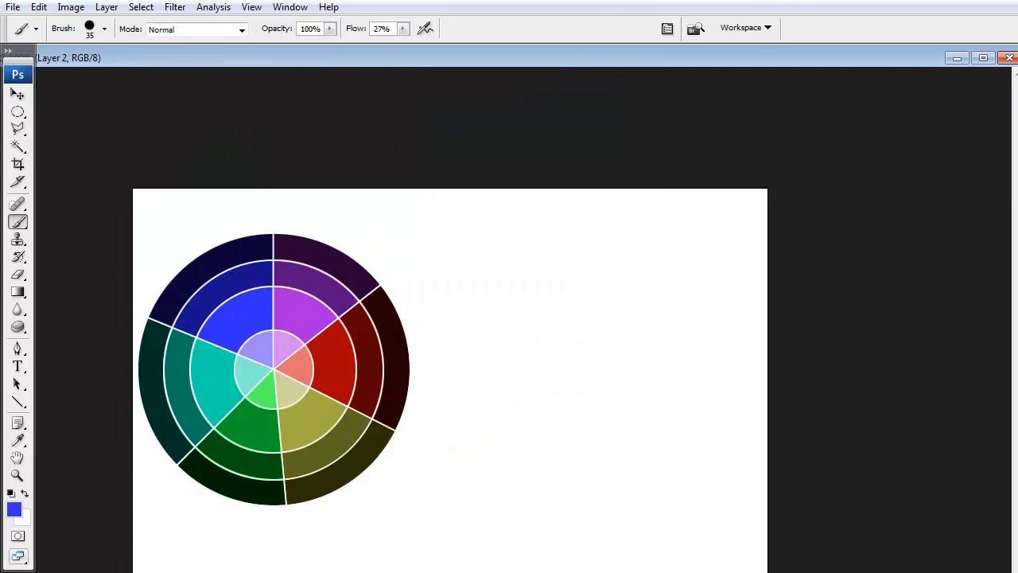
key(F7)
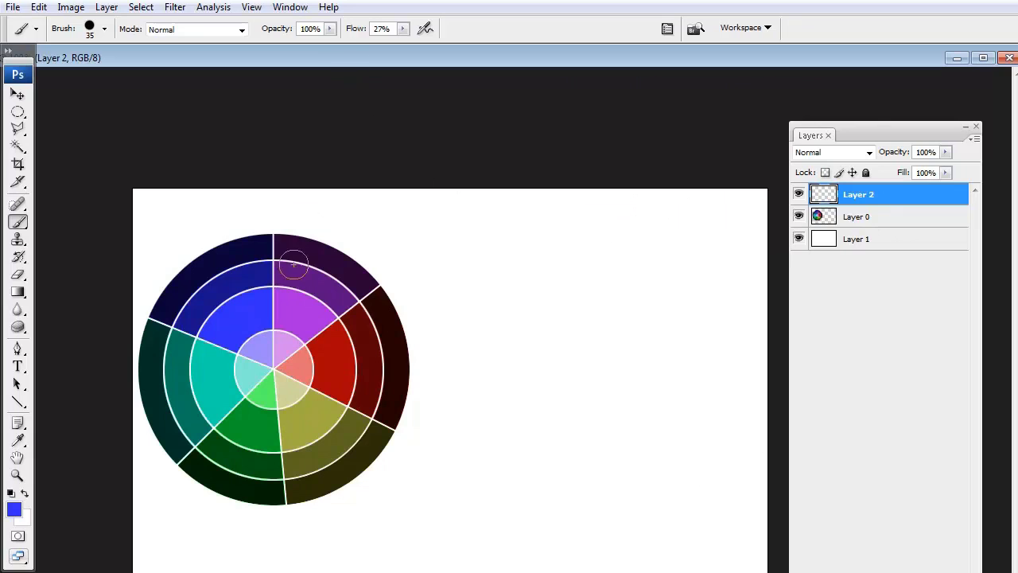
Step: Paint an opaque blue dab in the mixing area beside the wheel
mouse_move(536, 254)
mouse_down()
mouse_move(538, 263)
mouse_move(552, 250)
mouse_move(543, 269)
mouse_up()
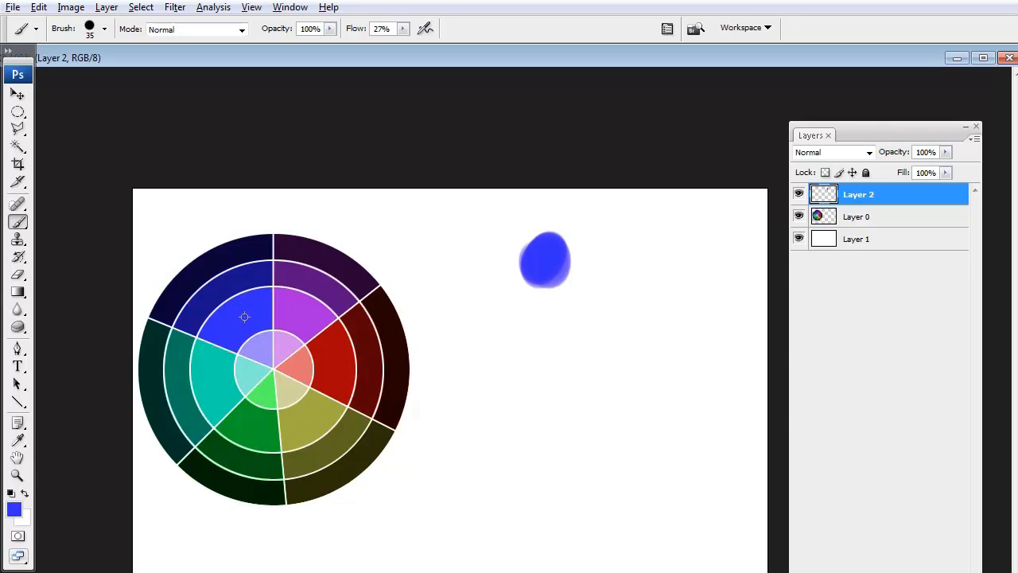
key(alt)
click(18, 440)
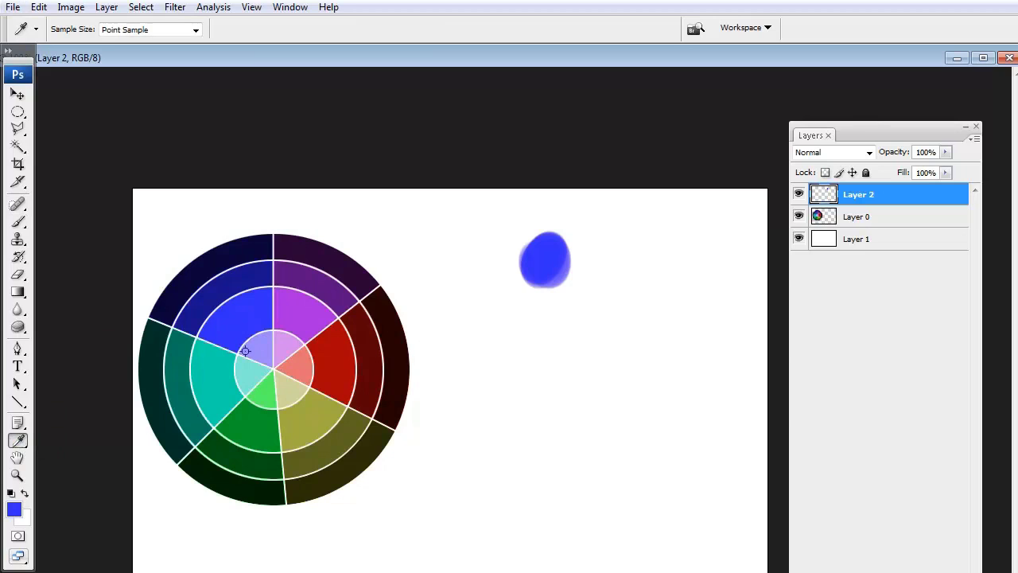
click(18, 222)
click(18, 441)
click(18, 222)
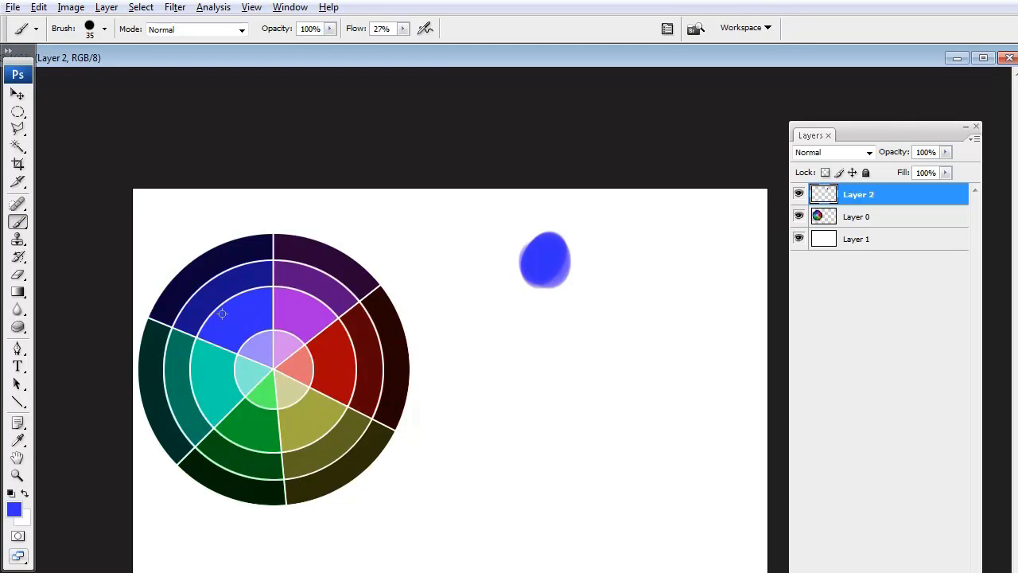
mouse_move(540, 249)
mouse_down()
mouse_move(554, 269)
mouse_move(568, 258)
mouse_move(544, 248)
mouse_move(548, 270)
mouse_move(568, 248)
mouse_move(557, 226)
mouse_move(568, 291)
mouse_up()
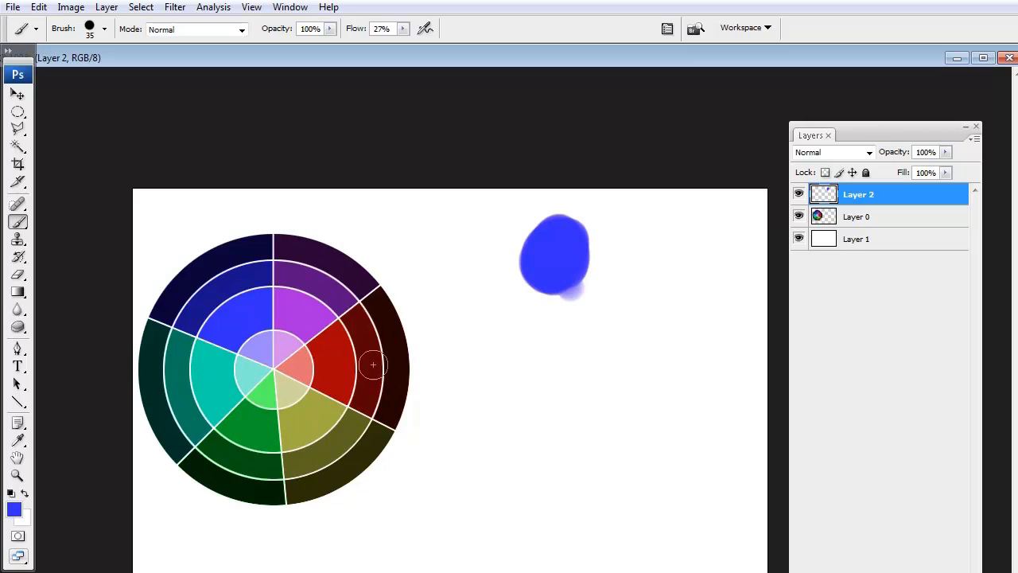
Step: Paint a cyan dab from the wheel overlapping the blue, then sample a darker teal
alt+click(224, 376)
mouse_move(602, 258)
mouse_down()
mouse_move(613, 289)
mouse_move(626, 258)
mouse_move(601, 262)
mouse_move(589, 246)
mouse_move(577, 272)
mouse_move(601, 280)
mouse_move(624, 262)
mouse_move(579, 270)
mouse_move(562, 259)
mouse_move(593, 247)
mouse_move(599, 268)
mouse_move(588, 281)
mouse_move(548, 270)
mouse_move(582, 257)
mouse_move(566, 271)
mouse_move(579, 288)
mouse_move(586, 265)
mouse_move(574, 271)
mouse_move(585, 291)
mouse_move(588, 244)
mouse_move(628, 261)
mouse_move(550, 272)
mouse_move(577, 275)
mouse_move(579, 318)
mouse_up()
alt+click(577, 263)
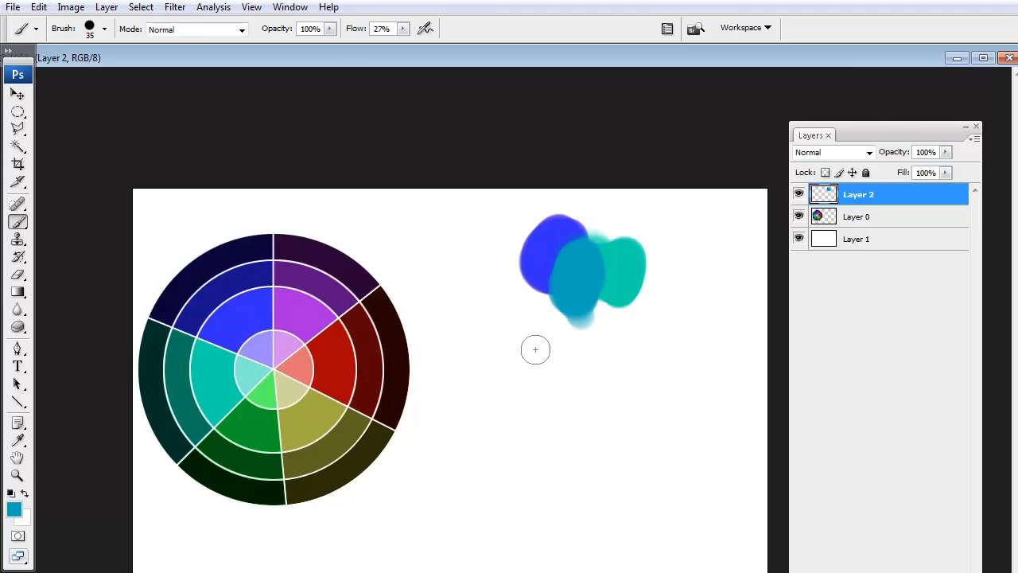
Step: Undo a stray looping blue stroke and lower brush opacity to about 41%
alt+click(548, 257)
mouse_move(450, 477)
mouse_down()
mouse_move(498, 452)
mouse_move(534, 475)
mouse_move(602, 464)
mouse_move(631, 390)
mouse_move(696, 363)
mouse_move(638, 488)
mouse_move(711, 438)
mouse_move(549, 409)
mouse_move(536, 370)
mouse_move(579, 471)
mouse_move(677, 273)
mouse_move(629, 477)
mouse_move(470, 308)
mouse_move(490, 450)
mouse_move(566, 477)
mouse_up()
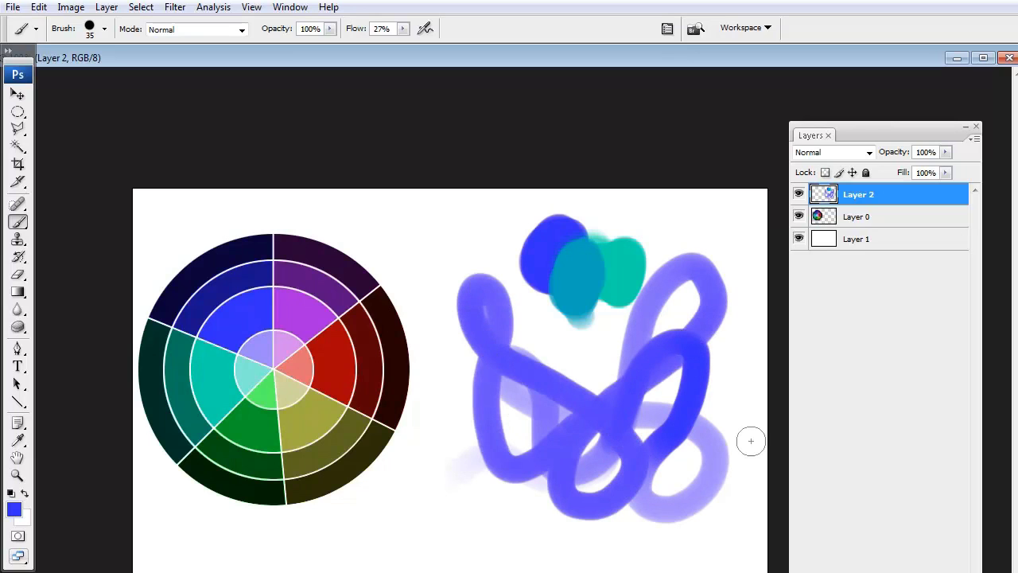
key(ctrl+z)
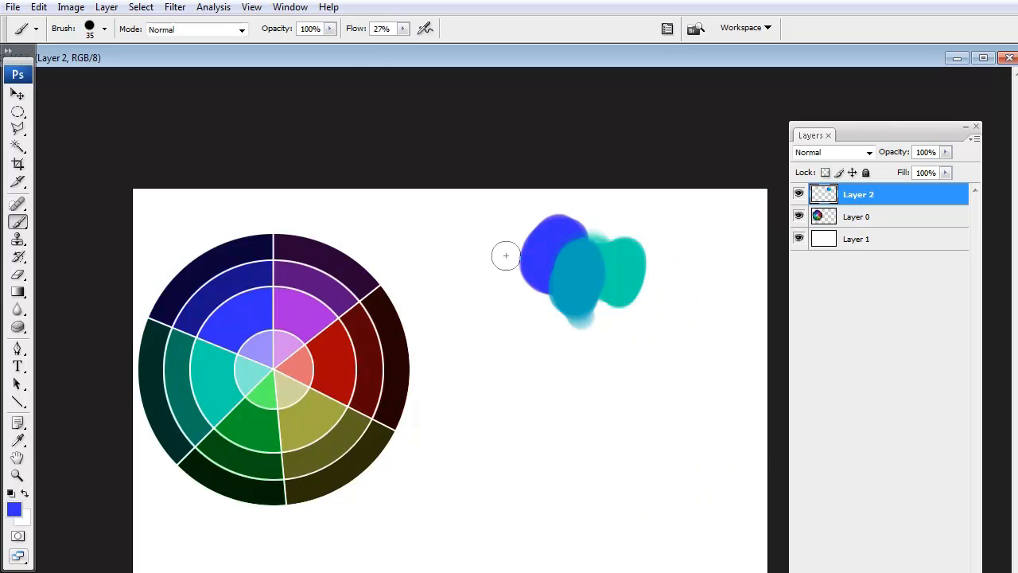
drag(331, 35, 289, 88)
Step: Paint dark blue and red dabs, blending their overlap to crimson, with opacity back at 100%
alt+click(228, 283)
mouse_move(663, 345)
mouse_down()
mouse_move(656, 319)
mouse_move(650, 332)
mouse_move(663, 353)
mouse_move(675, 325)
mouse_move(664, 320)
mouse_move(656, 356)
mouse_move(673, 324)
mouse_move(659, 320)
mouse_move(677, 329)
mouse_move(677, 319)
mouse_move(656, 342)
mouse_up()
mouse_move(718, 331)
mouse_down()
mouse_move(738, 315)
mouse_move(724, 336)
mouse_move(682, 347)
mouse_move(700, 343)
mouse_move(687, 327)
mouse_move(687, 353)
mouse_move(700, 351)
mouse_move(685, 332)
mouse_up()
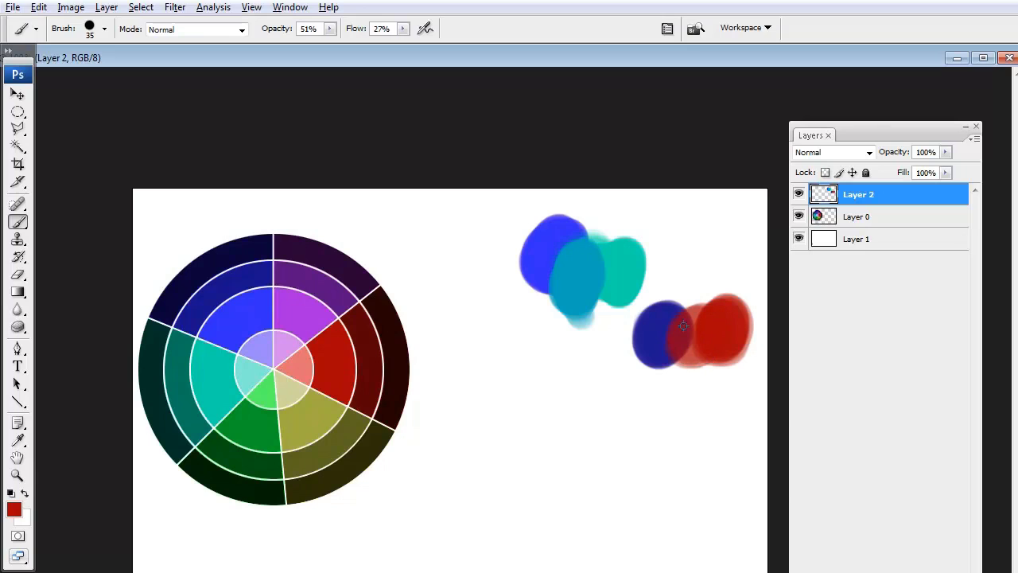
mouse_move(692, 341)
mouse_down()
mouse_move(684, 350)
mouse_move(694, 326)
mouse_move(691, 373)
mouse_up()
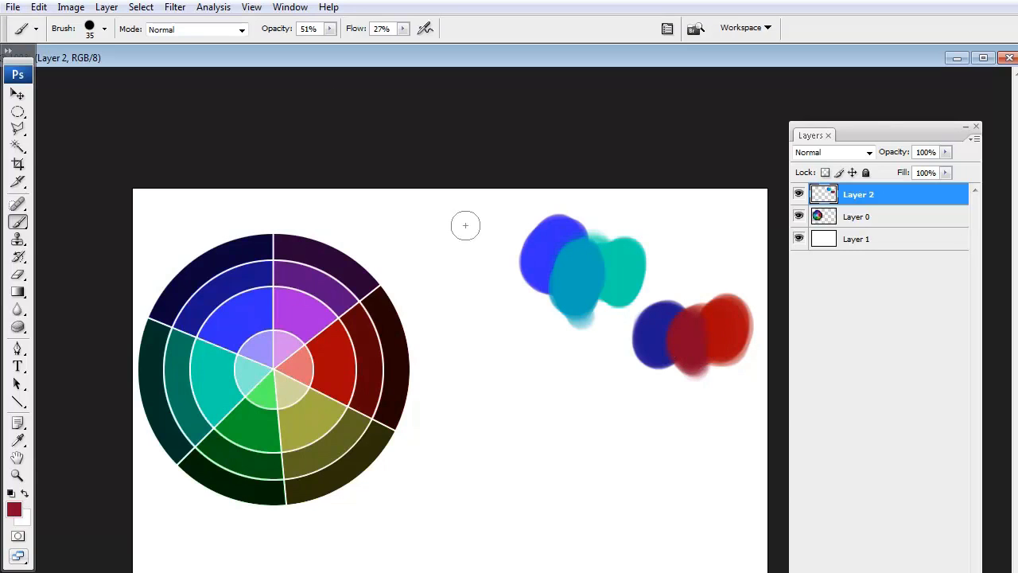
drag(331, 30, 453, 87)
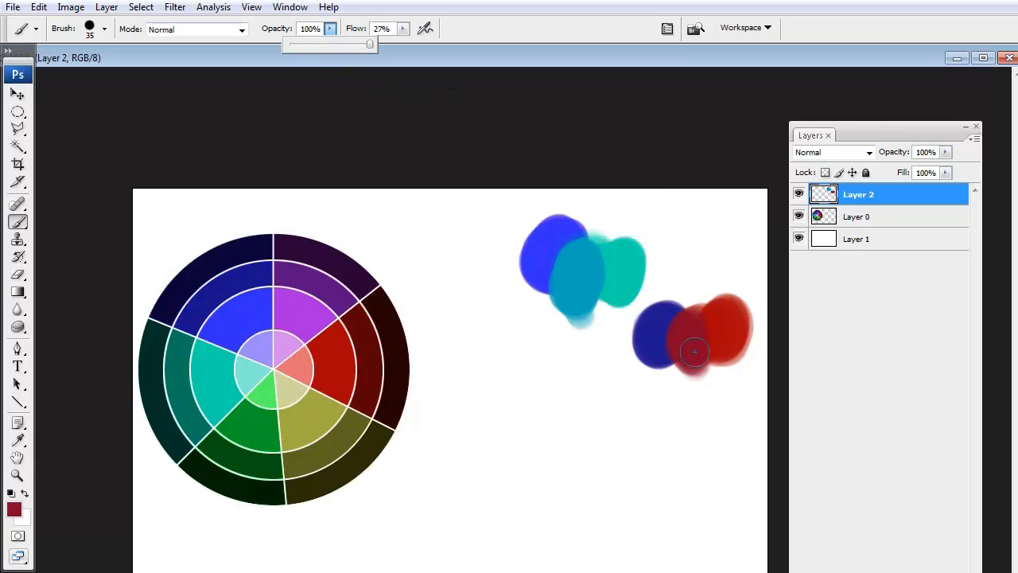
mouse_move(687, 357)
mouse_down()
mouse_move(692, 327)
mouse_move(682, 374)
mouse_up()
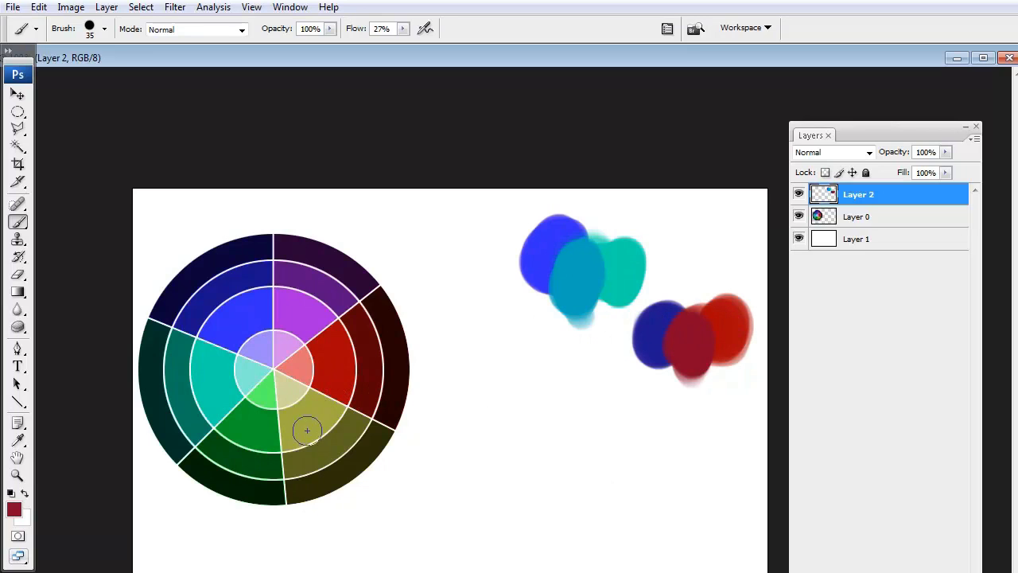
Step: Paint an olive dab from the wheel and dab light beige over it
alt+click(310, 409)
mouse_move(520, 346)
mouse_down()
mouse_move(529, 359)
mouse_move(557, 336)
mouse_move(541, 347)
mouse_move(544, 359)
mouse_up()
alt+click(290, 389)
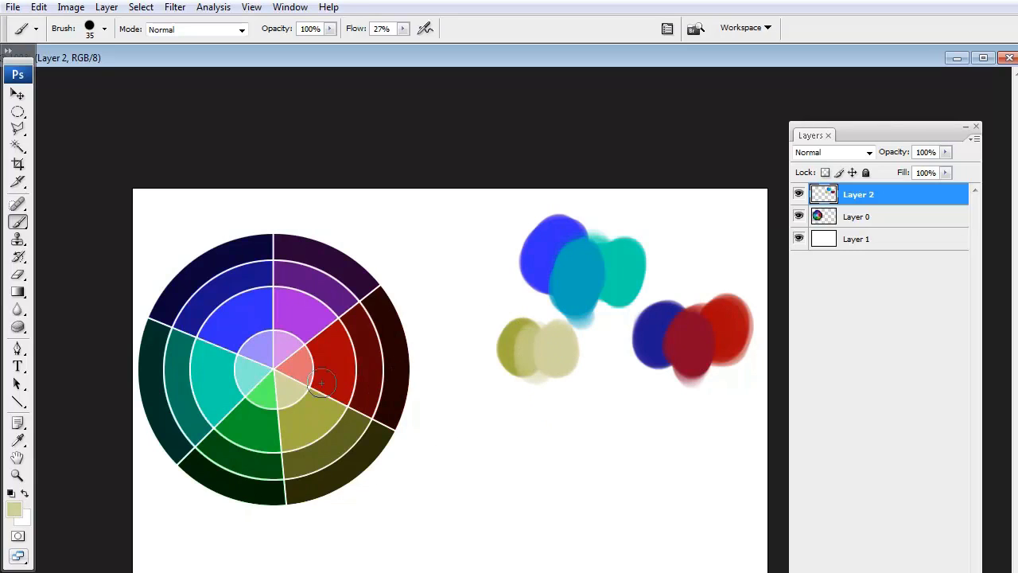
Step: Paint beige and salmon dabs lower down, blending them into tan
alt+click(297, 366)
alt+click(281, 390)
mouse_move(584, 404)
mouse_down()
mouse_move(611, 396)
mouse_move(591, 396)
mouse_move(600, 413)
mouse_move(603, 392)
mouse_move(611, 396)
mouse_move(604, 411)
mouse_move(602, 380)
mouse_move(649, 407)
mouse_move(635, 394)
mouse_move(640, 381)
mouse_move(631, 403)
mouse_move(639, 398)
mouse_move(614, 402)
mouse_move(626, 387)
mouse_move(619, 438)
mouse_move(626, 399)
mouse_up()
alt+click(304, 362)
alt+click(620, 389)
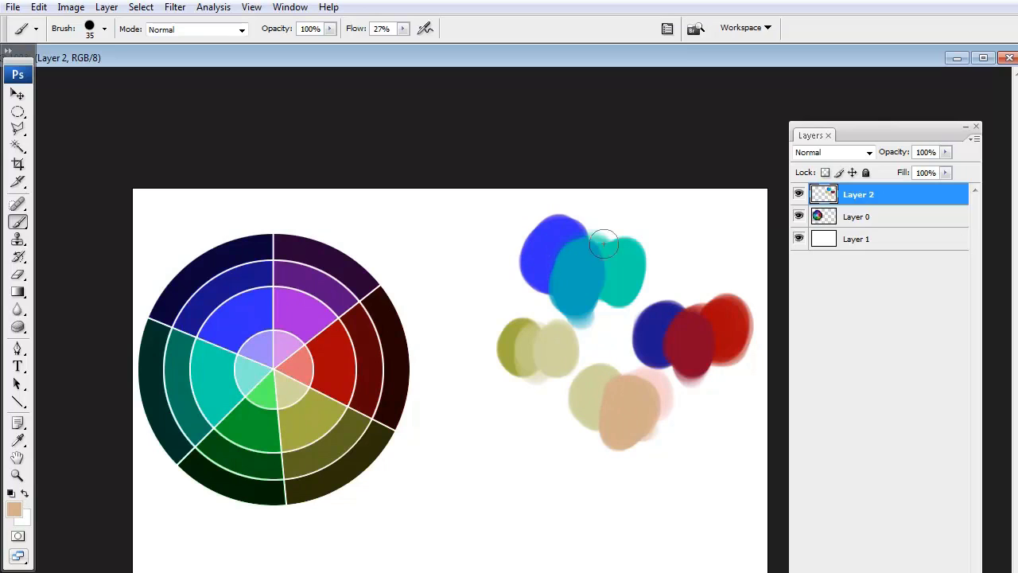
Step: Paint a tall blue stroke and broad red columns in the middle of the mixing area
alt+click(542, 266)
drag(549, 326, 561, 454)
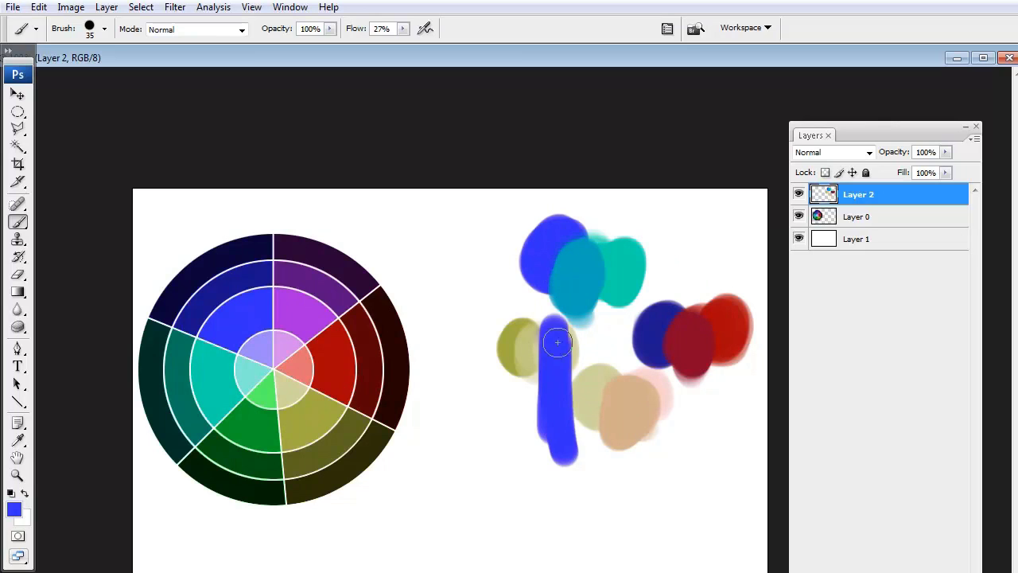
mouse_move(624, 344)
mouse_down()
mouse_move(568, 362)
mouse_move(621, 373)
mouse_move(592, 457)
mouse_move(571, 454)
mouse_move(555, 384)
mouse_move(620, 446)
mouse_move(624, 481)
mouse_move(595, 454)
mouse_move(561, 490)
mouse_move(565, 338)
mouse_move(662, 346)
mouse_move(619, 434)
mouse_move(595, 366)
mouse_move(605, 358)
mouse_up()
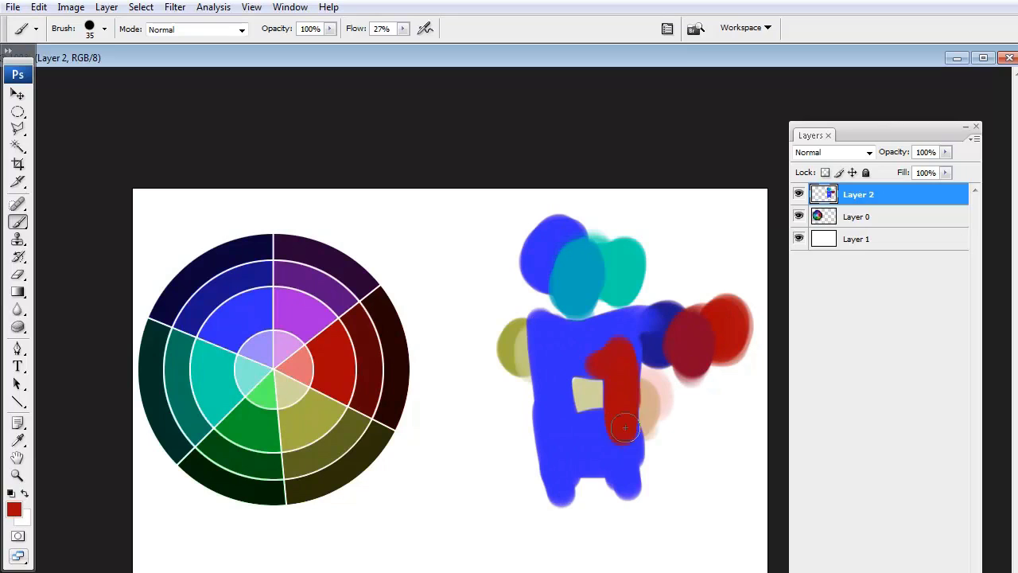
mouse_move(624, 428)
mouse_down()
mouse_move(633, 354)
mouse_move(642, 352)
mouse_move(644, 489)
mouse_up()
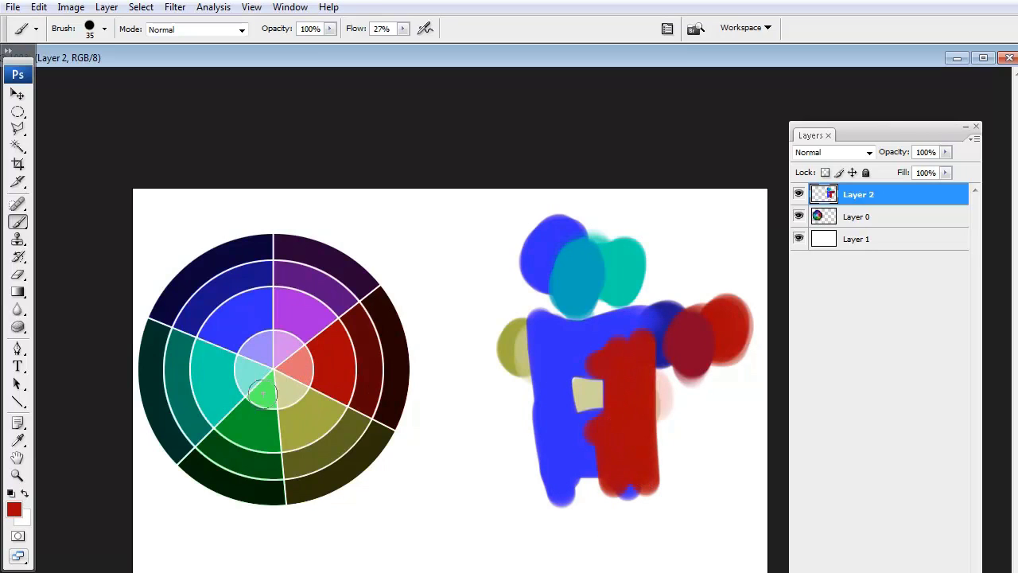
Step: Add a green vertical stripe on the left and cover the beige patch in blue
alt+click(262, 392)
drag(540, 361, 544, 471)
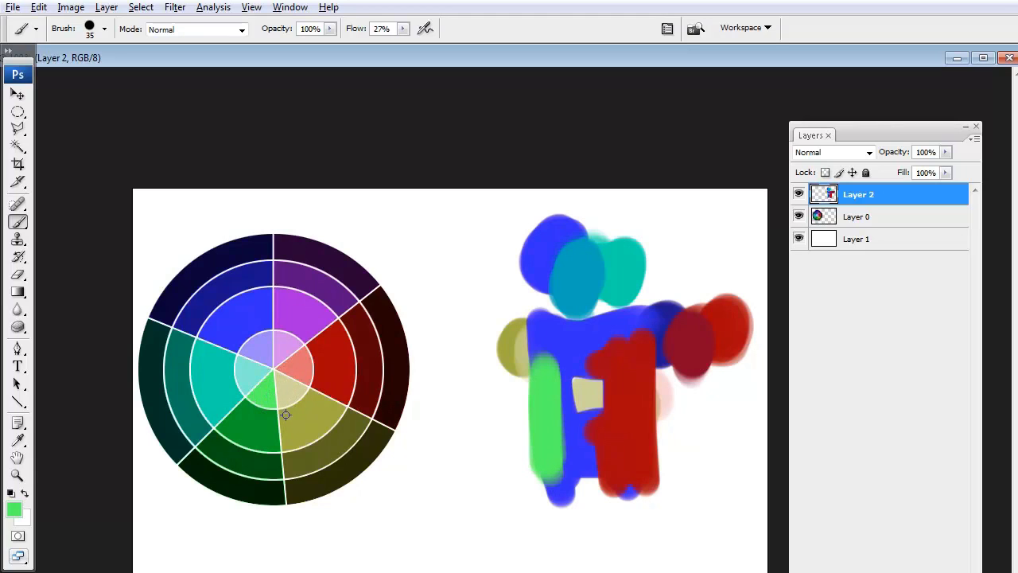
drag(541, 377, 545, 367)
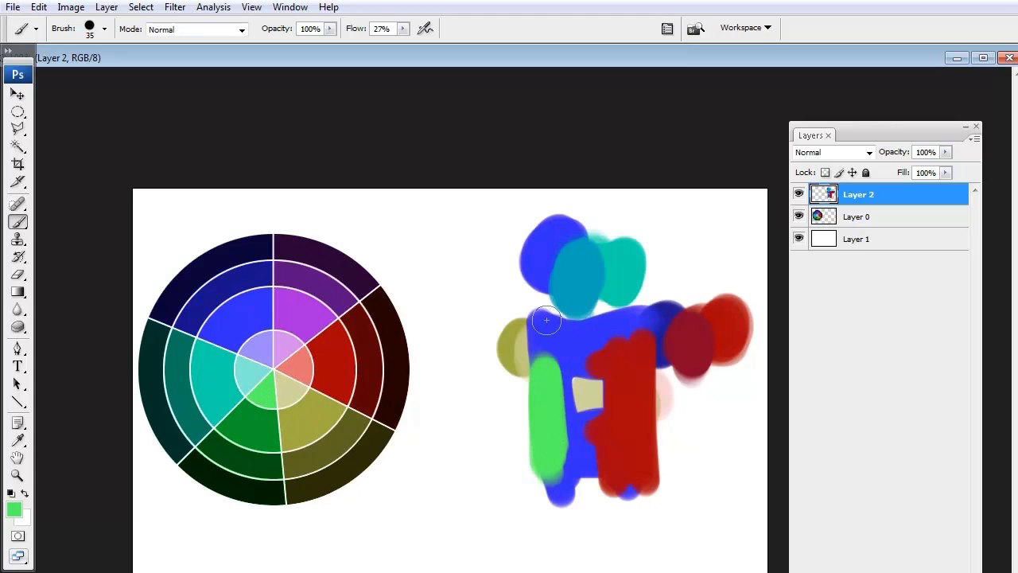
mouse_move(556, 330)
mouse_down()
mouse_move(539, 341)
mouse_move(579, 399)
mouse_move(598, 372)
mouse_up()
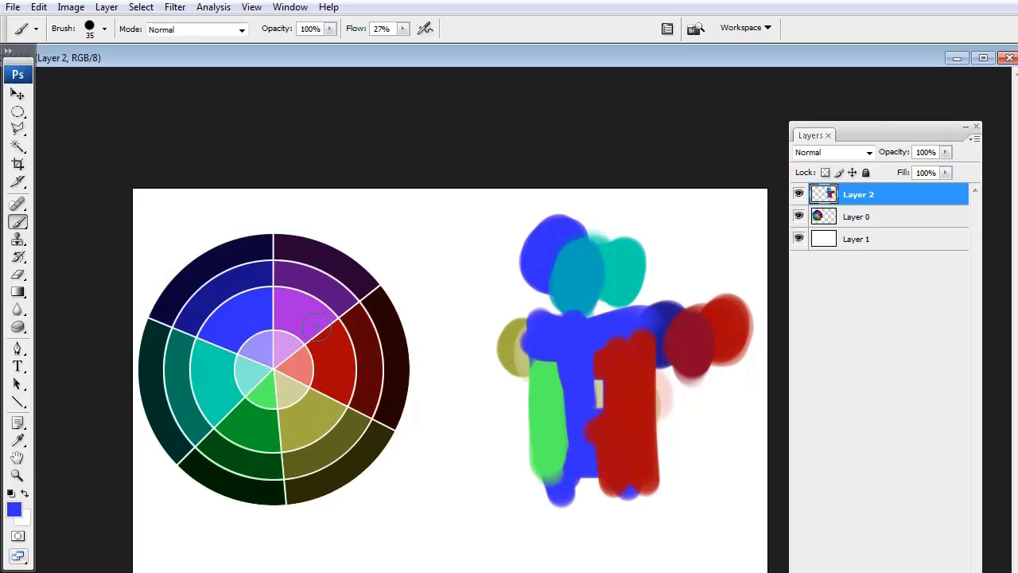
Step: Paint a large near-black dab at the upper left of the mixing area
alt+click(206, 263)
mouse_move(470, 230)
mouse_down()
mouse_move(482, 268)
mouse_move(477, 237)
mouse_move(455, 240)
mouse_move(452, 256)
mouse_move(481, 258)
mouse_up()
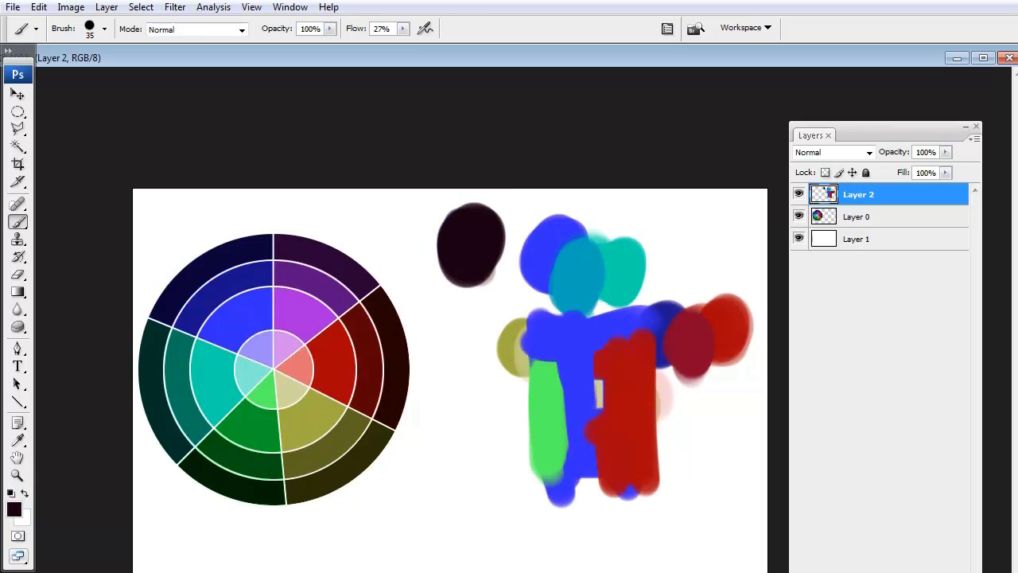
mouse_move(497, 230)
mouse_down()
mouse_move(504, 257)
mouse_move(493, 227)
mouse_move(456, 273)
mouse_move(473, 323)
mouse_up()
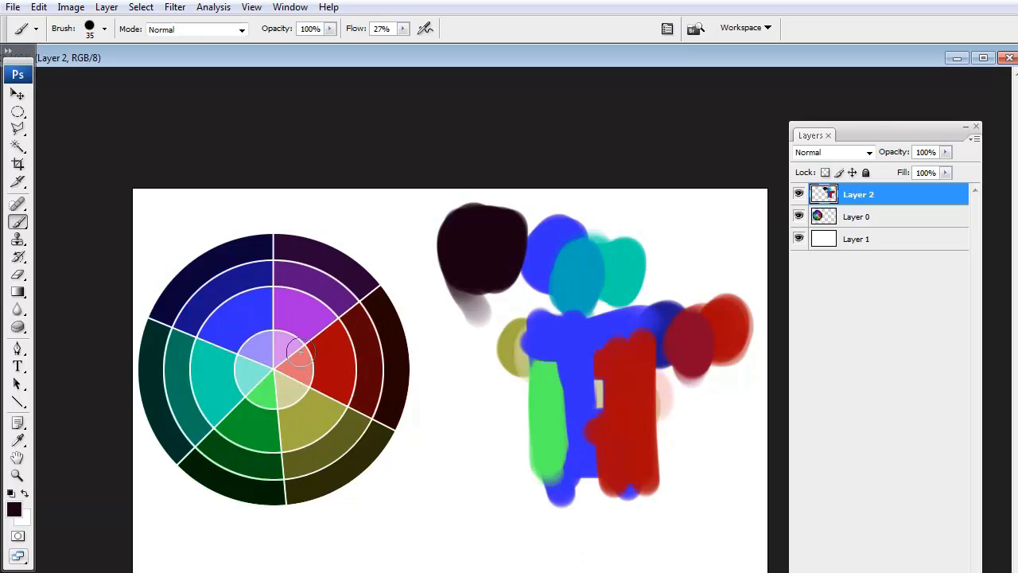
Step: Add a khaki dab and paint grey-brown over the dark dab's lower part
alt+click(306, 381)
mouse_move(478, 344)
mouse_down()
mouse_move(481, 309)
mouse_move(472, 340)
mouse_up()
alt+click(478, 295)
mouse_move(477, 294)
mouse_down()
mouse_move(481, 272)
mouse_move(504, 295)
mouse_up()
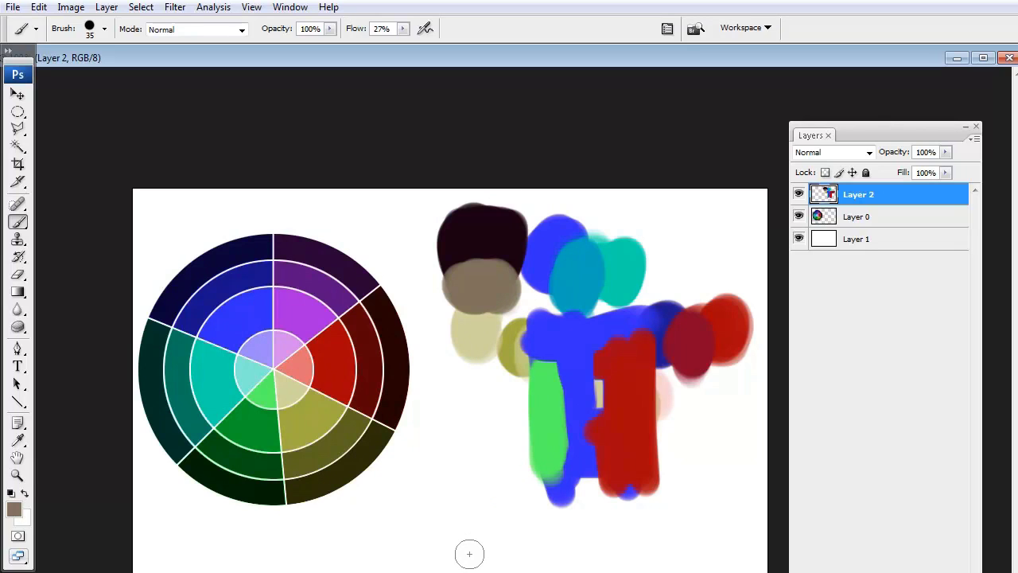
Step: Paint a salmon dab at the lower left and pick up a sage green
alt+click(302, 374)
mouse_move(527, 418)
mouse_down()
mouse_move(513, 401)
mouse_move(509, 454)
mouse_move(491, 425)
mouse_move(501, 481)
mouse_up()
alt+click(532, 411)
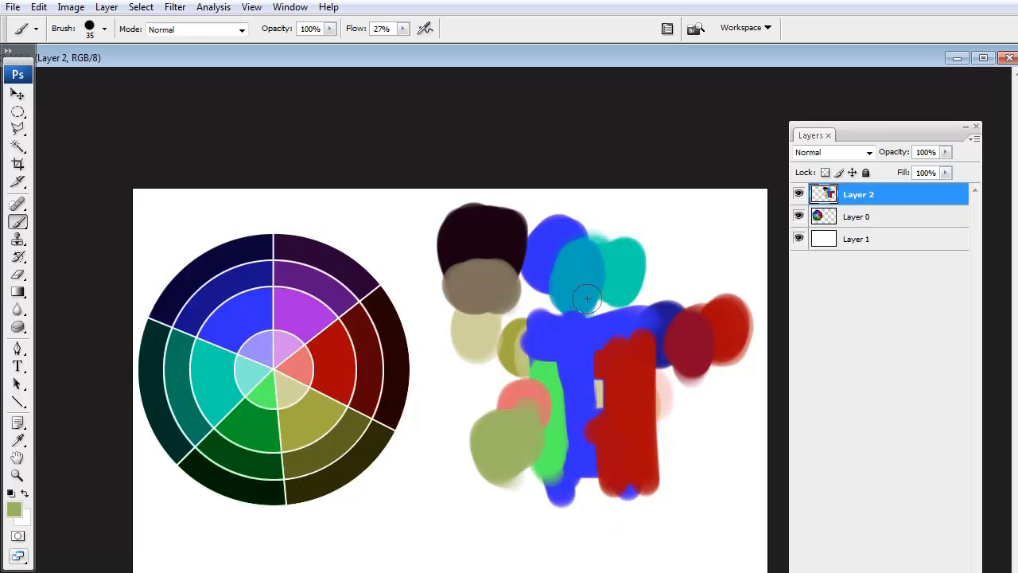
Step: Pick a bright yellow-green in the Color Picker and paint a test dab at top right
click(15, 509)
click(593, 200)
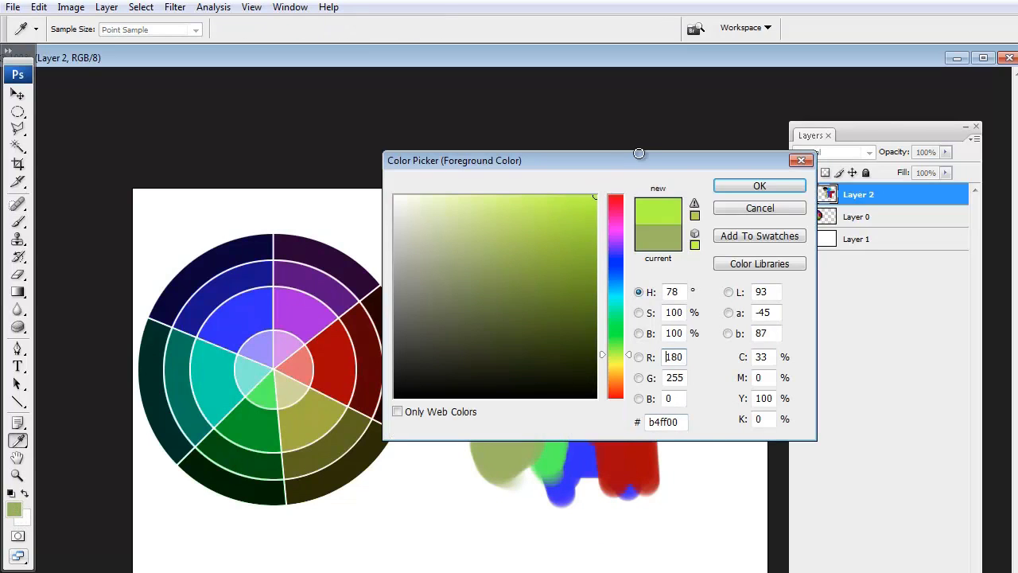
click(759, 187)
mouse_move(660, 227)
mouse_down()
mouse_move(670, 254)
mouse_move(656, 226)
mouse_up()
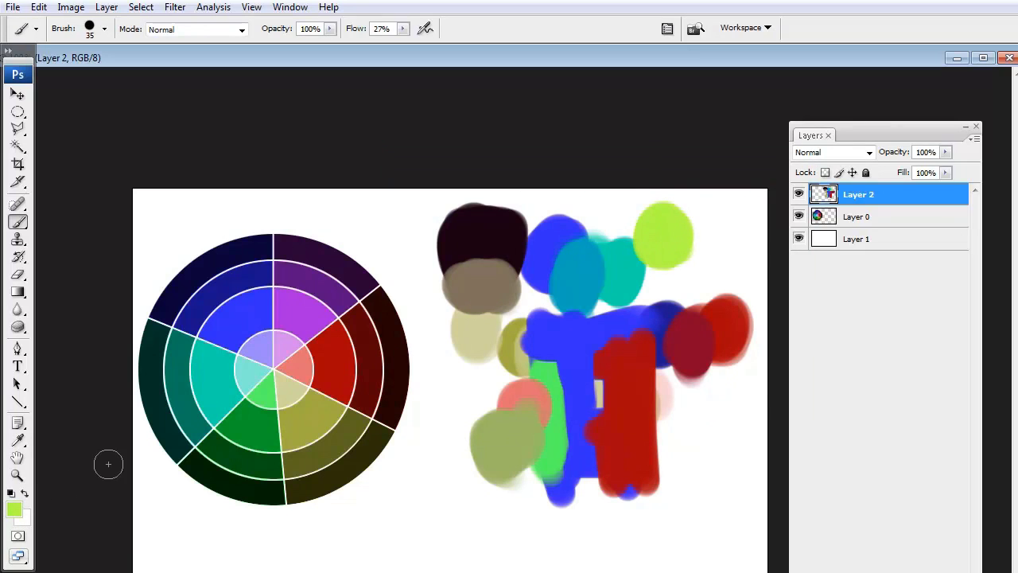
Step: Paint a pale yellow (ffed28) dab beside it, then erase both test dabs
click(16, 510)
drag(613, 358, 615, 367)
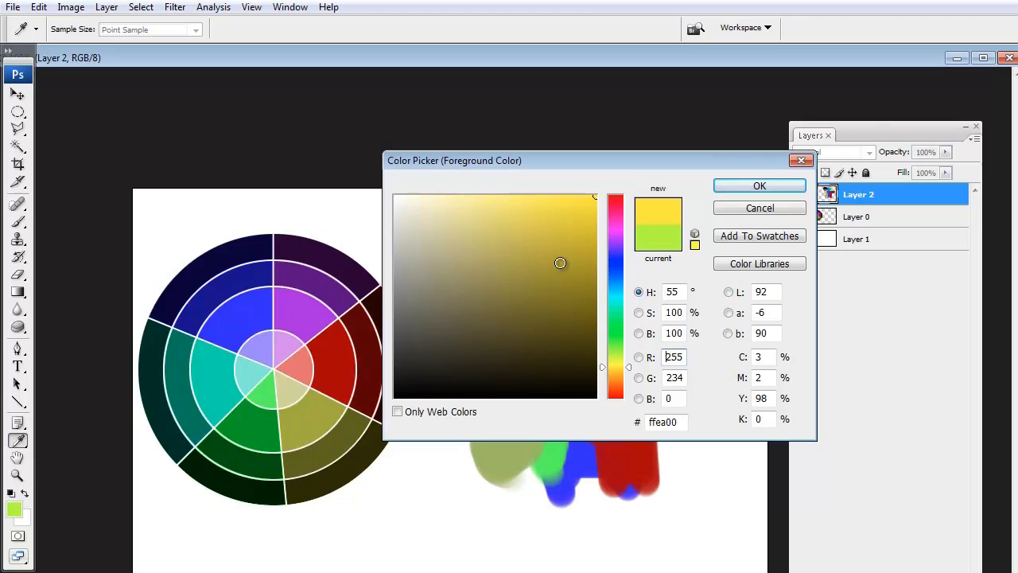
drag(566, 230, 564, 181)
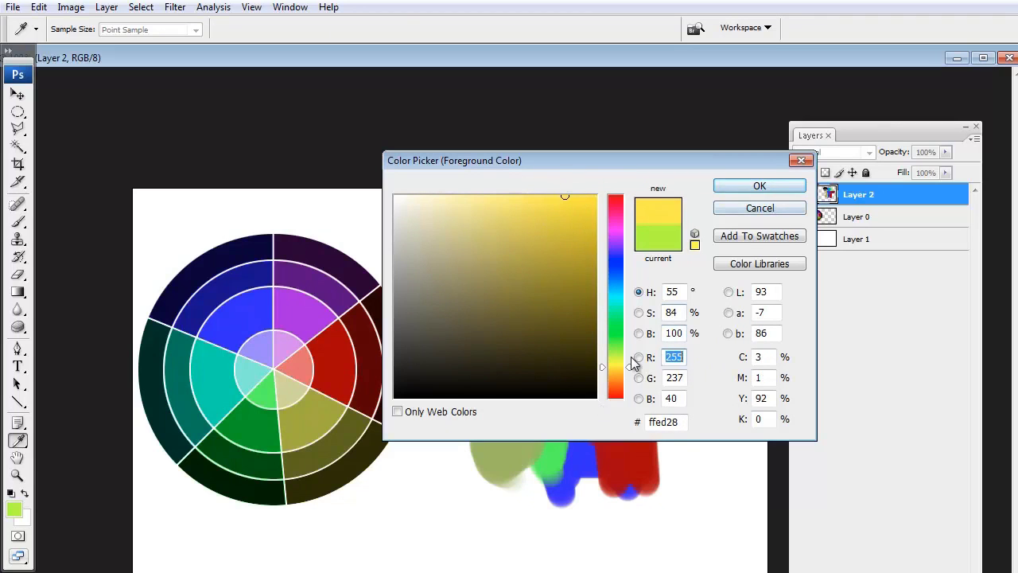
click(769, 186)
drag(682, 268, 711, 262)
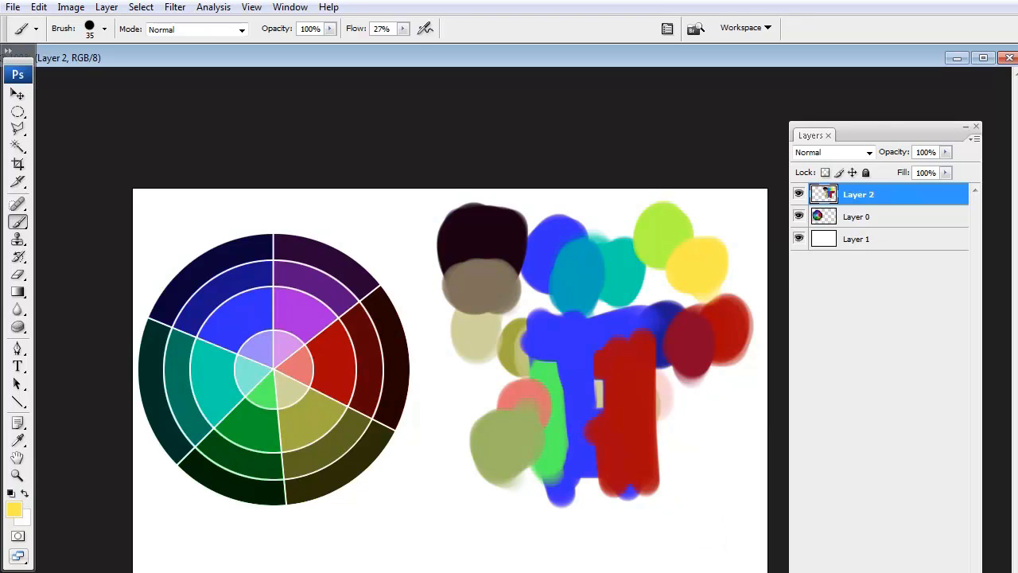
mouse_move(652, 258)
mouse_down()
mouse_move(679, 261)
mouse_move(664, 225)
mouse_move(699, 235)
mouse_move(693, 262)
mouse_move(714, 286)
mouse_move(660, 294)
mouse_up()
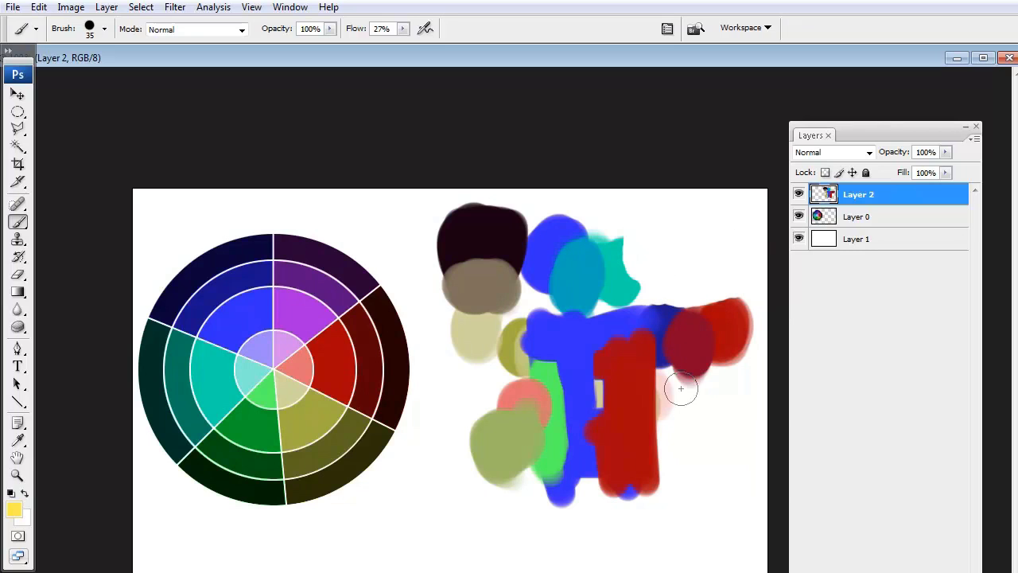
Step: Paint dark teal dabs over the blue and a pale blue dab at top right
alt+click(542, 272)
alt+click(196, 396)
mouse_move(534, 318)
mouse_down()
mouse_move(530, 302)
mouse_move(541, 332)
mouse_move(531, 312)
mouse_up()
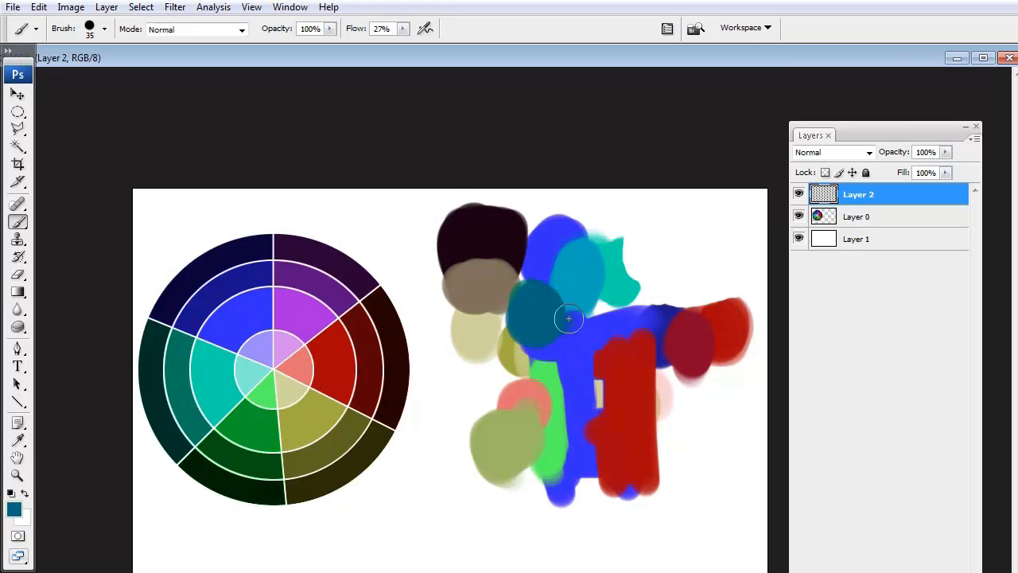
mouse_move(652, 262)
mouse_down()
mouse_move(671, 245)
mouse_move(649, 264)
mouse_up()
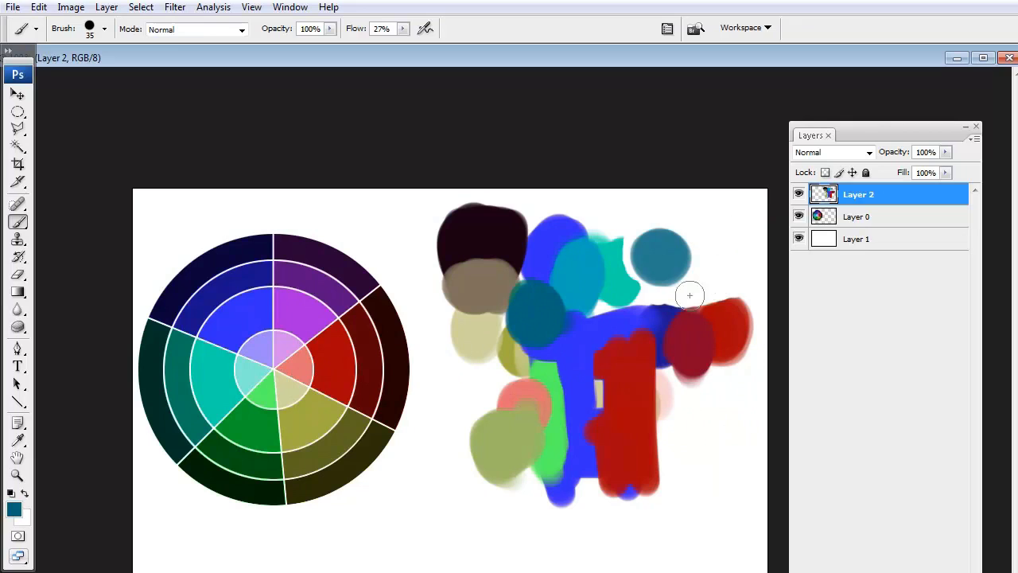
alt+click(671, 267)
mouse_move(715, 227)
mouse_down()
mouse_move(707, 271)
mouse_move(708, 257)
mouse_move(725, 234)
mouse_up()
alt+click(716, 238)
Step: Paint and enlarge a pale pink dab left of the olive cluster
alt+click(725, 330)
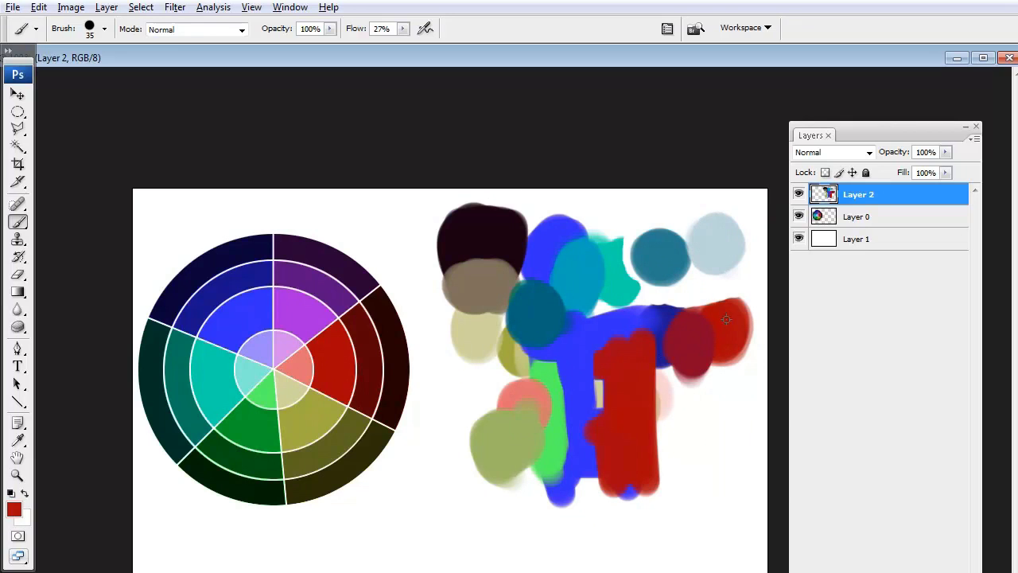
mouse_move(448, 390)
mouse_down()
mouse_move(462, 398)
mouse_move(457, 407)
mouse_up()
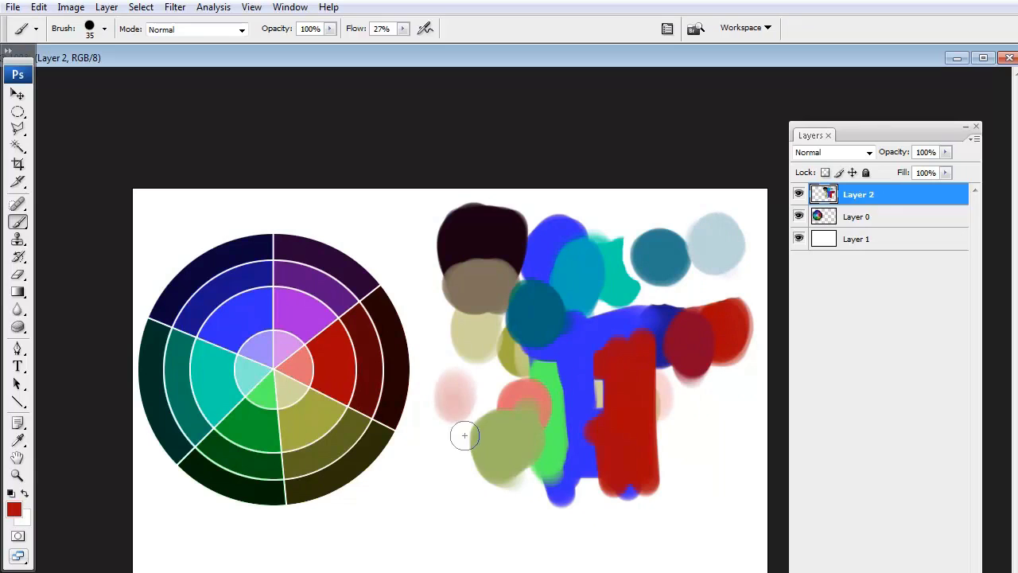
alt+click(455, 386)
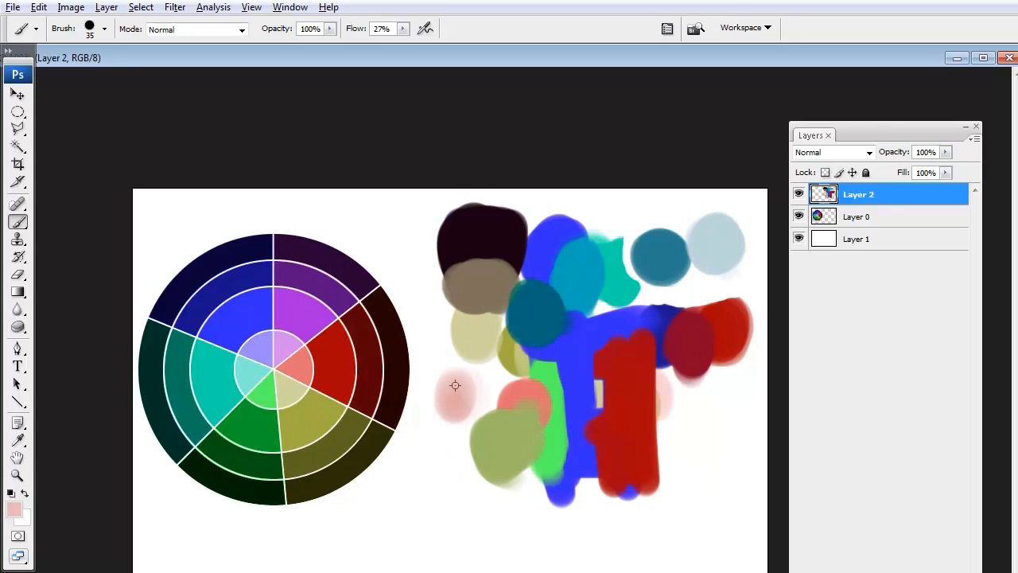
mouse_move(455, 385)
mouse_down()
mouse_move(472, 409)
mouse_move(454, 399)
mouse_up()
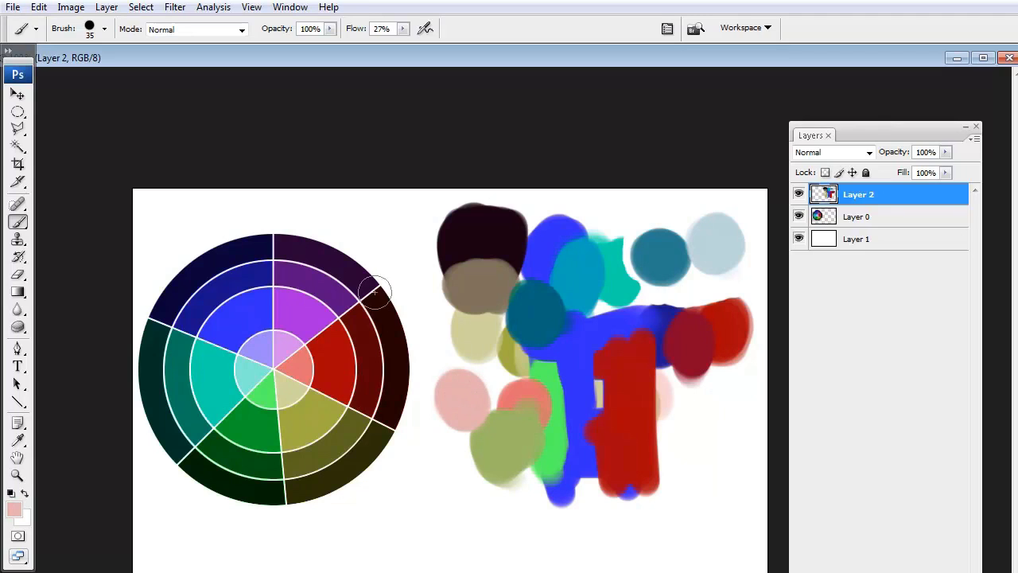
Step: Trim the dark and grey dabs' left edges and erase stray dark brown strokes off the wheel
mouse_move(457, 234)
mouse_down()
mouse_move(440, 396)
mouse_move(366, 434)
mouse_up()
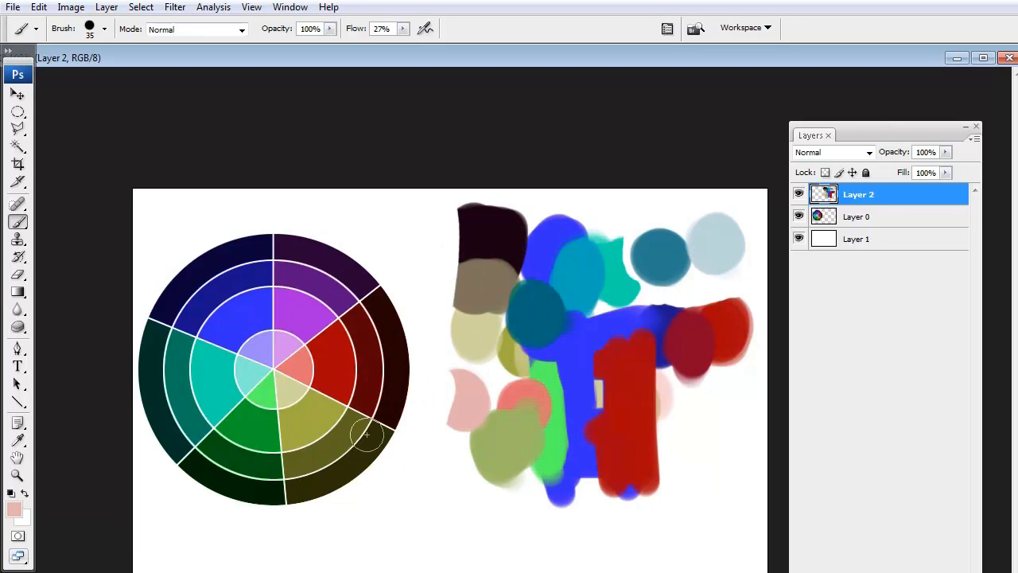
alt+click(400, 346)
mouse_move(423, 326)
mouse_down()
mouse_move(402, 345)
mouse_move(350, 356)
mouse_move(368, 360)
mouse_move(431, 335)
mouse_move(402, 357)
mouse_up()
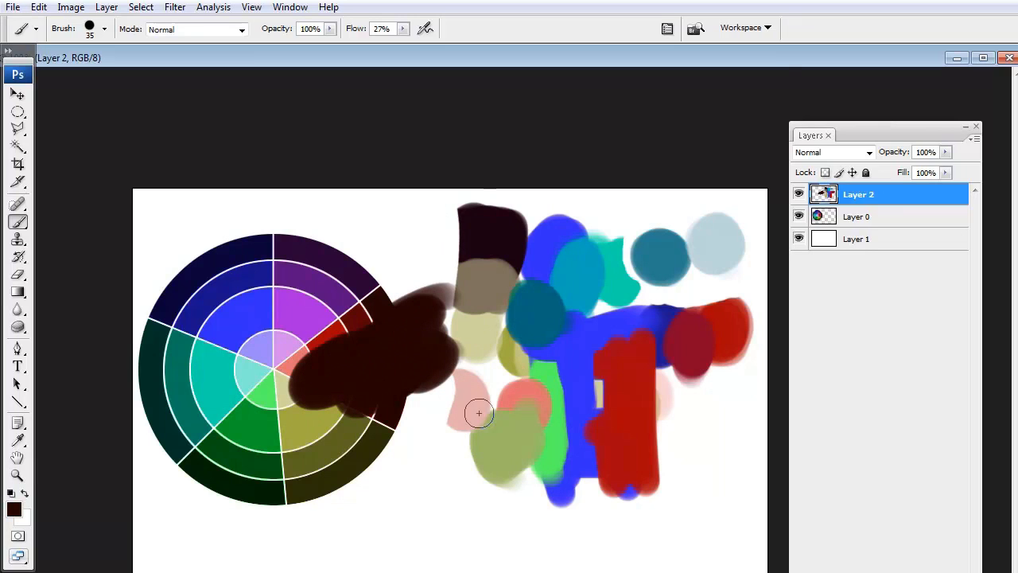
mouse_move(360, 393)
mouse_down()
mouse_move(312, 281)
mouse_move(328, 287)
mouse_move(348, 383)
mouse_move(381, 412)
mouse_move(417, 422)
mouse_move(429, 379)
mouse_move(329, 332)
mouse_move(296, 345)
mouse_move(318, 466)
mouse_up()
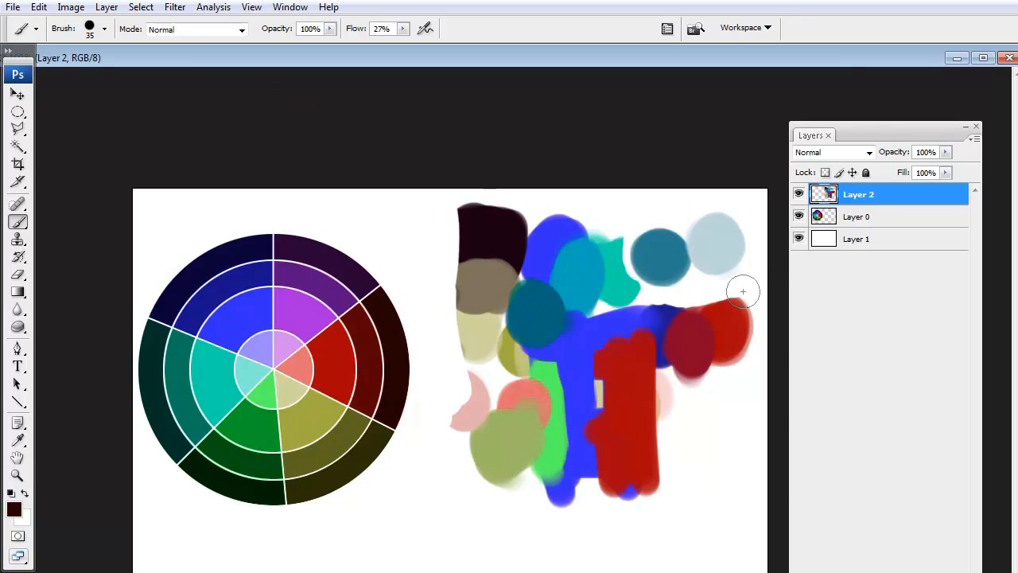
Step: Try filling Layer 1 with mid grey, then undo back to white
click(860, 241)
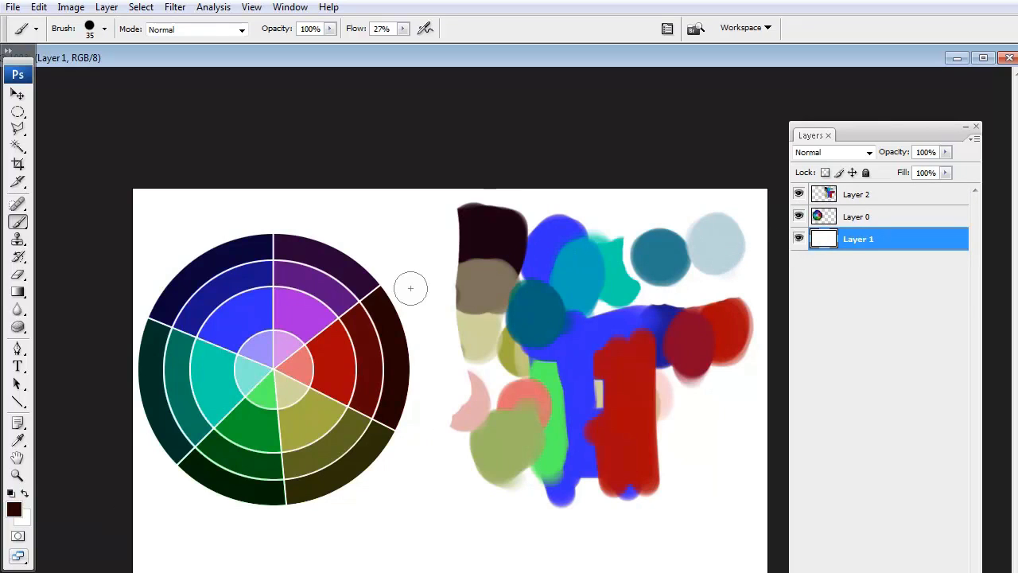
click(15, 513)
click(396, 306)
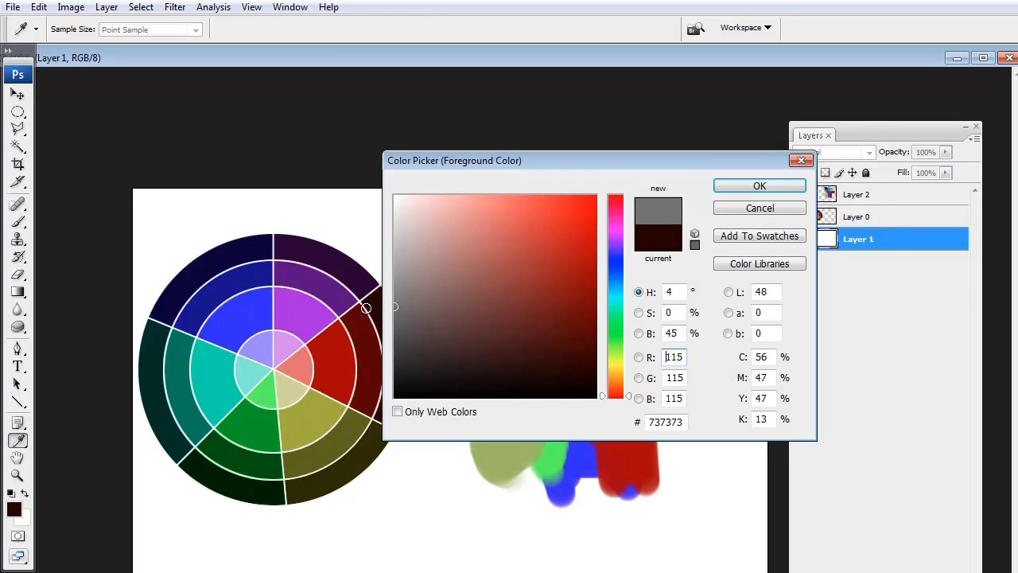
click(395, 311)
click(744, 190)
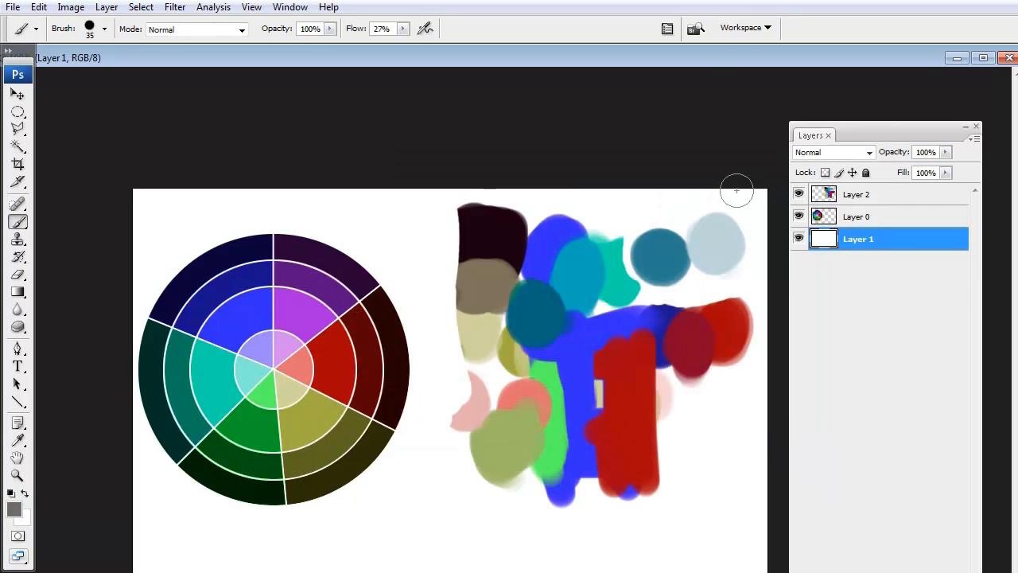
key(alt+BackSpace)
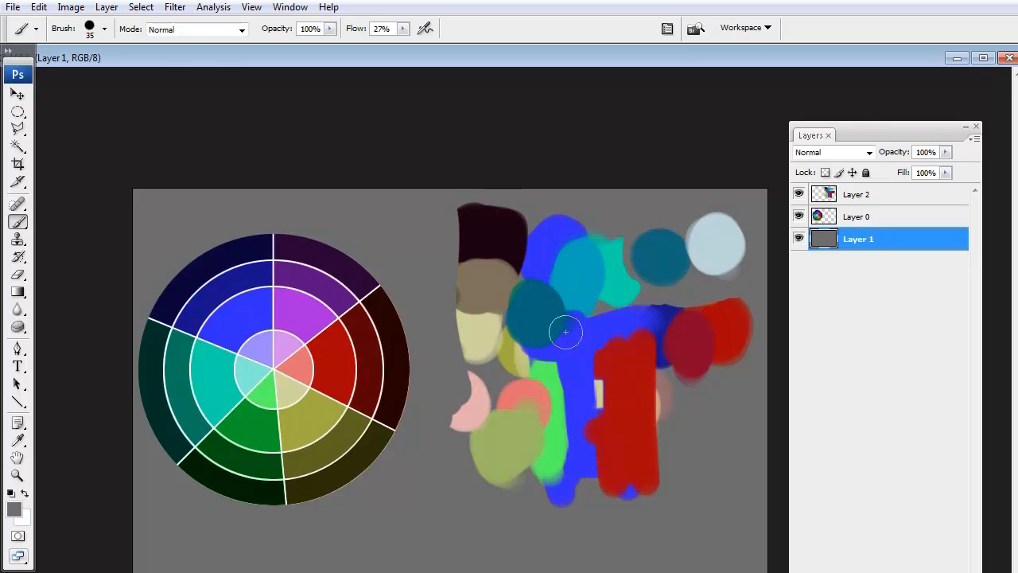
key(ctrl+BackSpace)
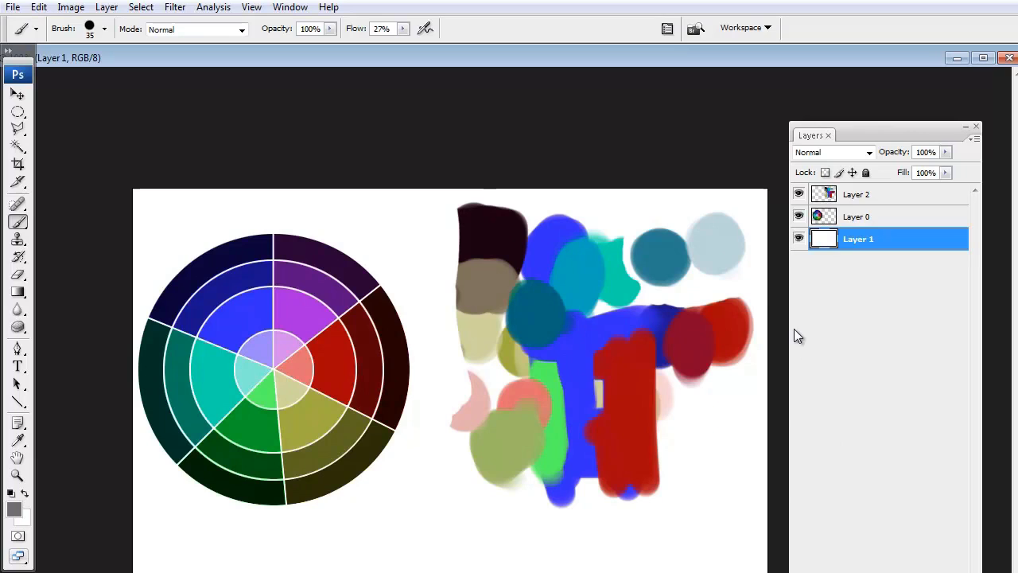
Step: Undo a test salmon pink blob, then hide Layer 2 and select Layer 0
alt+click(727, 338)
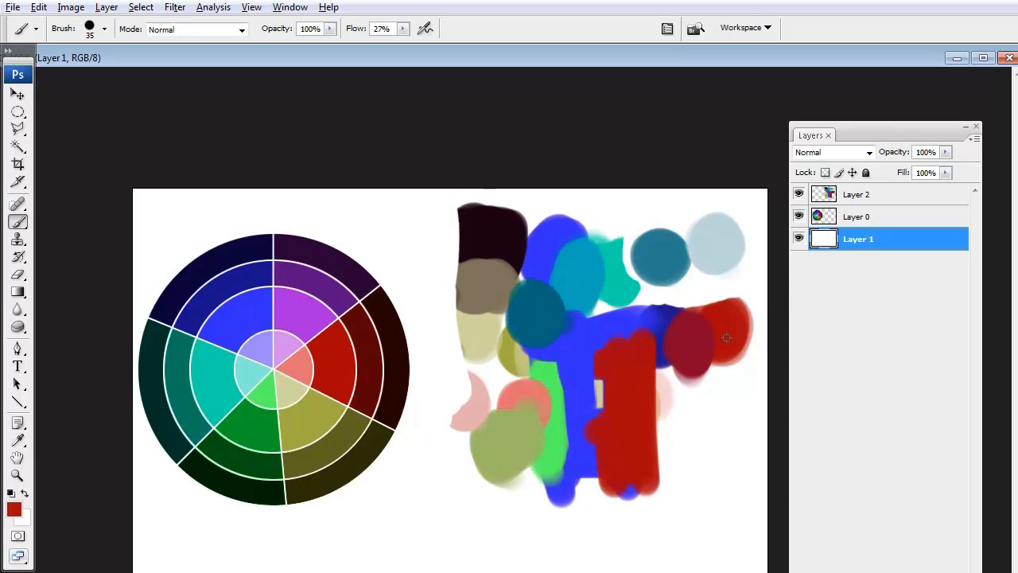
alt+click(448, 504)
mouse_move(442, 496)
mouse_down()
mouse_move(443, 444)
mouse_move(429, 459)
mouse_move(466, 475)
mouse_move(475, 528)
mouse_up()
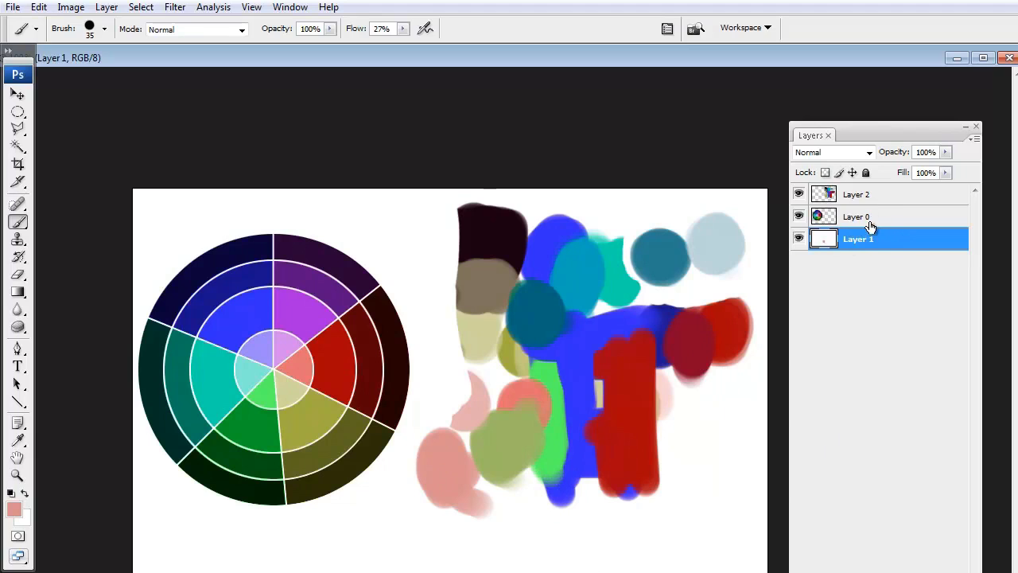
key(ctrl+alt+z)
key(ctrl+alt+z)
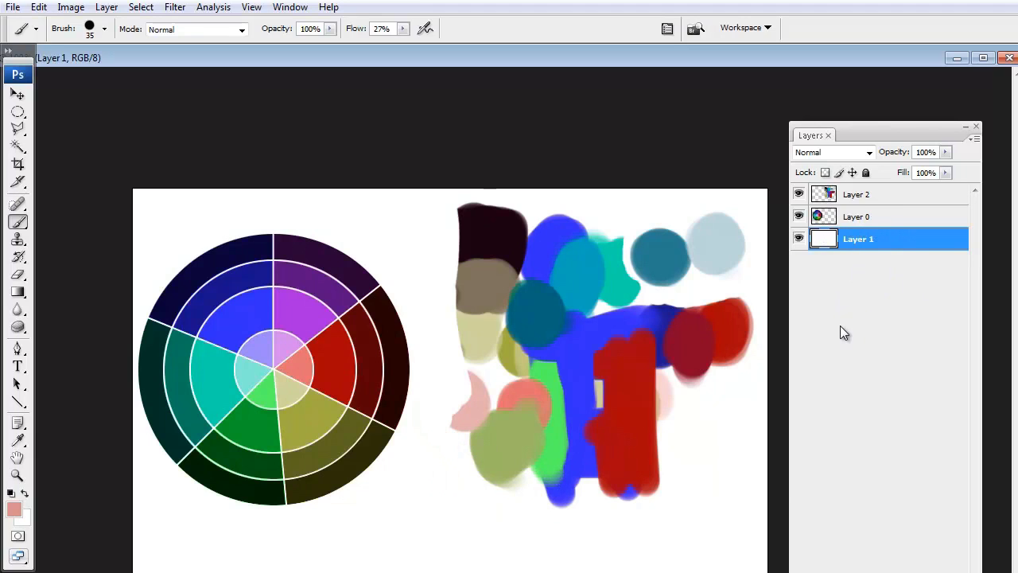
click(798, 194)
click(832, 216)
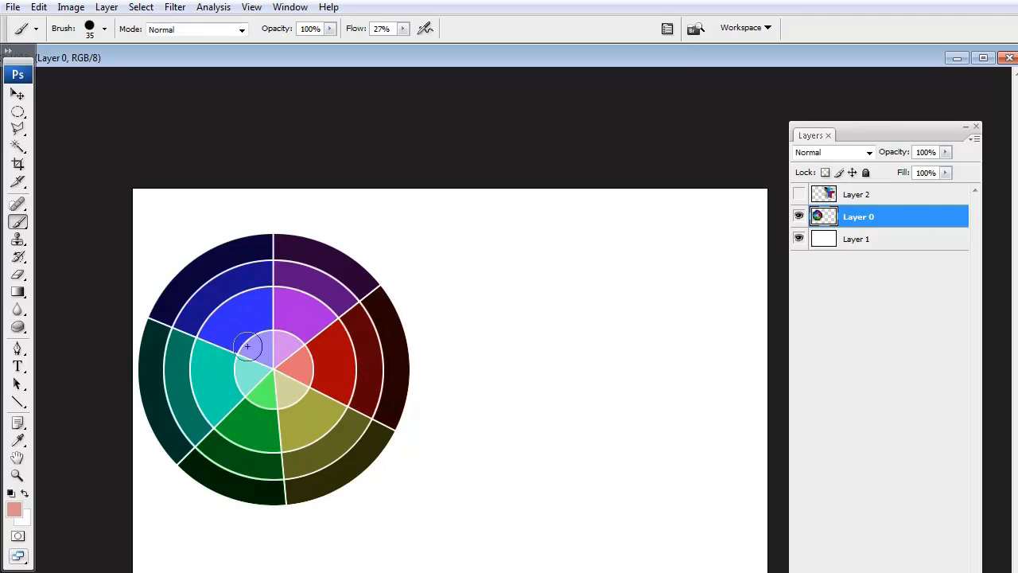
Step: Shift the colour wheel's hue by -41 with Hue/Saturation
key(ctrl+u)
click(514, 225)
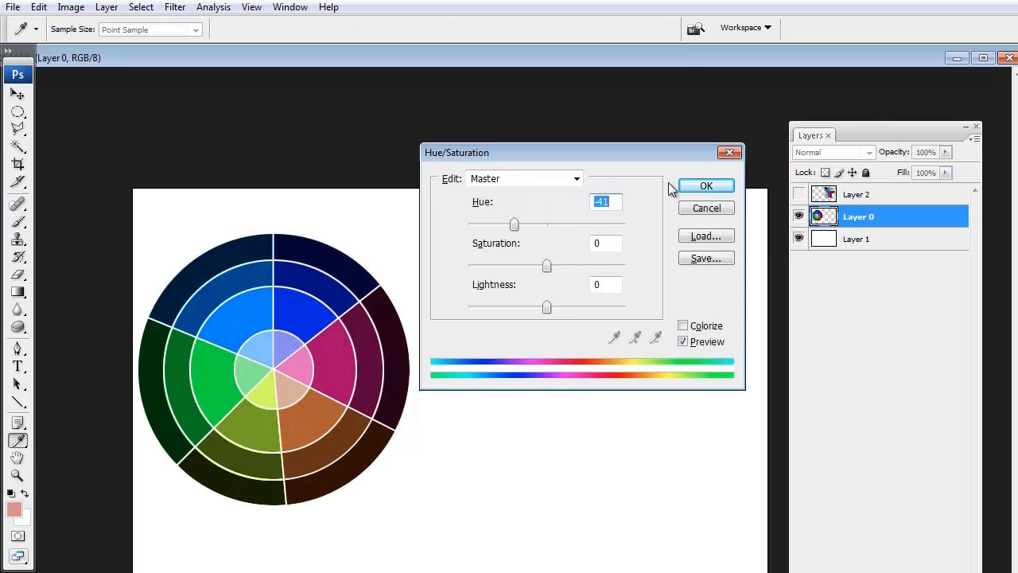
click(696, 186)
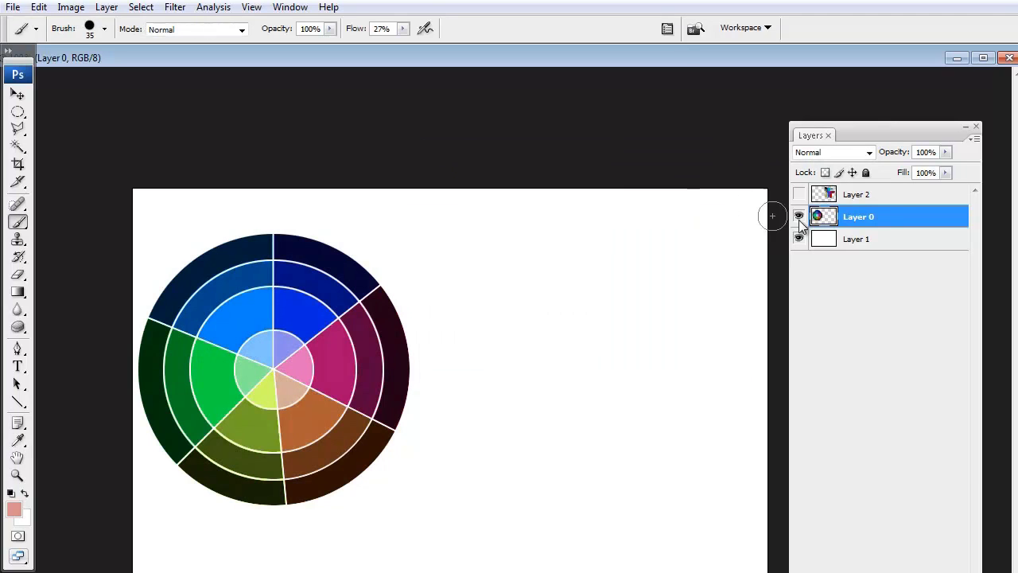
Step: Lock all on Layer 0 and Layer 1, then make Layer 2 visible again
click(867, 173)
click(864, 241)
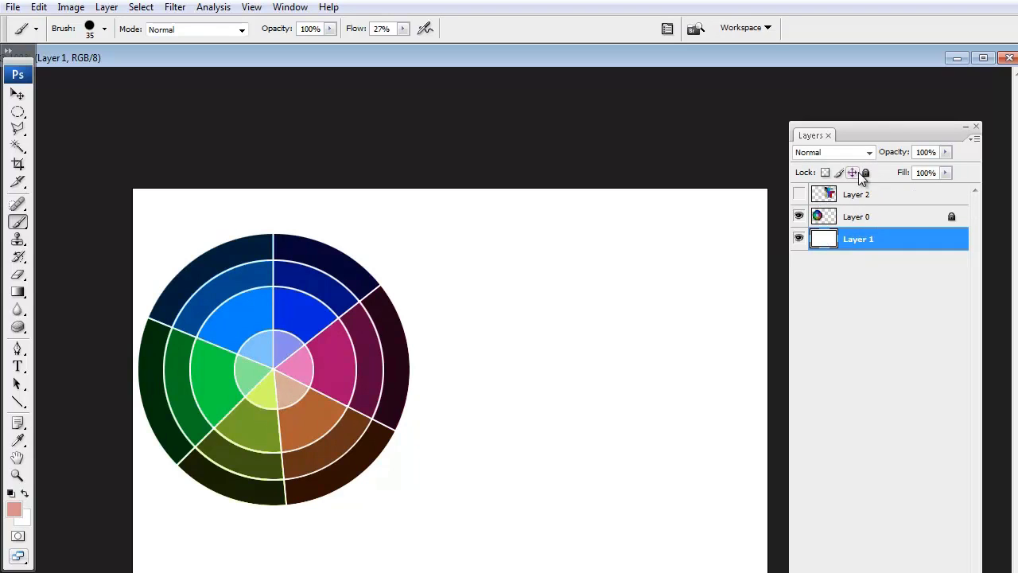
click(867, 174)
click(875, 207)
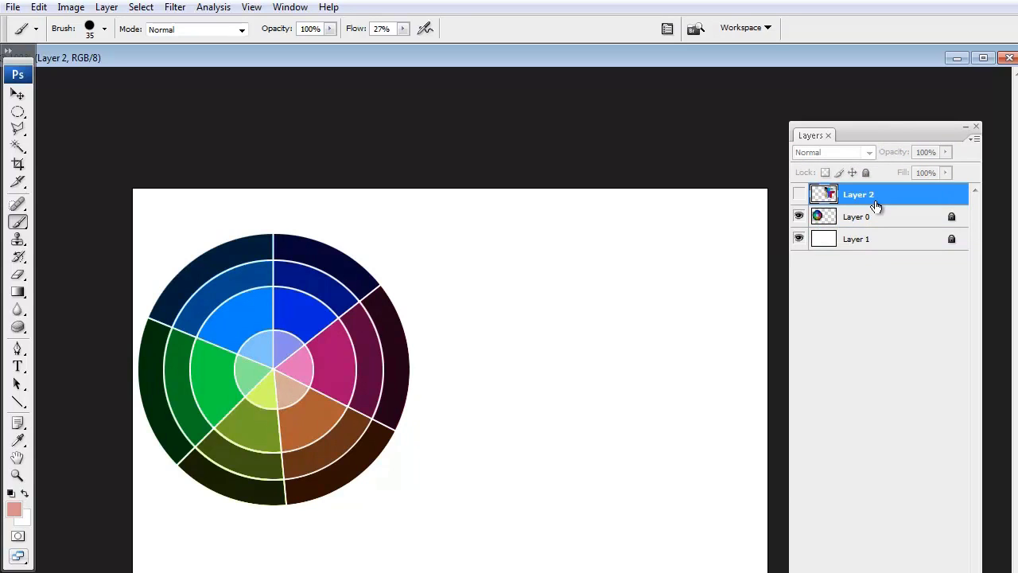
click(798, 194)
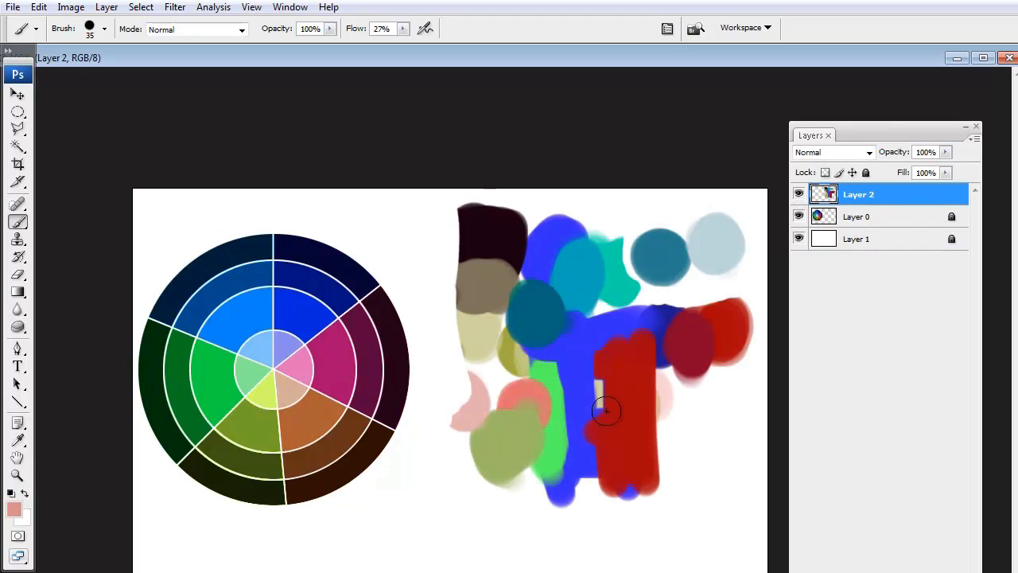
Step: Sample bright blue, paint a long stroke across wheel and dabs, then try painting on locked Layer 0
alt+click(577, 362)
mouse_move(382, 271)
mouse_down()
mouse_move(464, 419)
mouse_move(569, 426)
mouse_up()
click(857, 218)
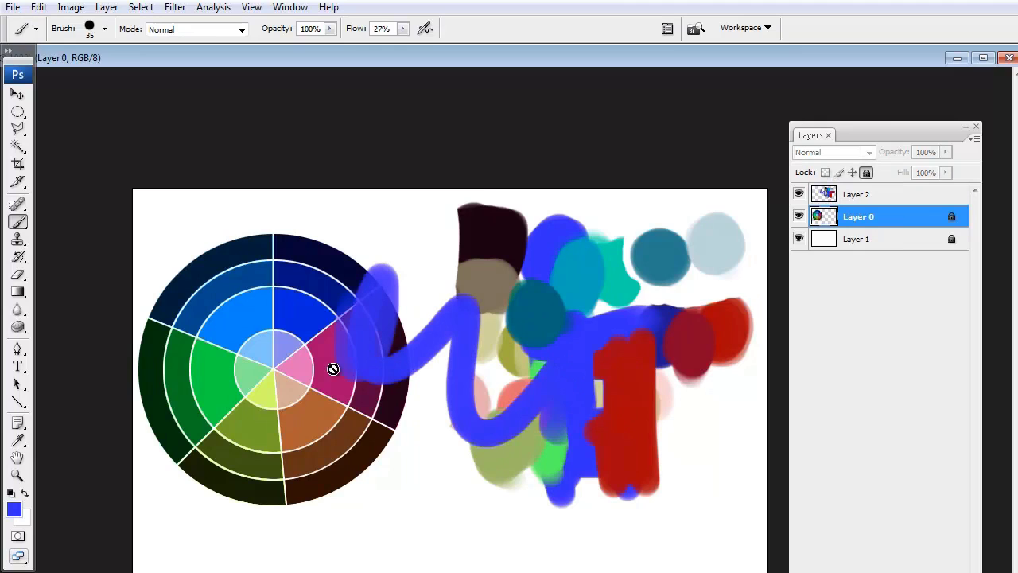
click(309, 389)
Step: Dismiss the locked-layer warning and erase the blue stroke over the wheel on Layer 2
click(765, 303)
click(824, 196)
mouse_move(360, 359)
mouse_down()
mouse_move(371, 296)
mouse_move(398, 380)
mouse_move(431, 422)
mouse_move(441, 317)
mouse_up()
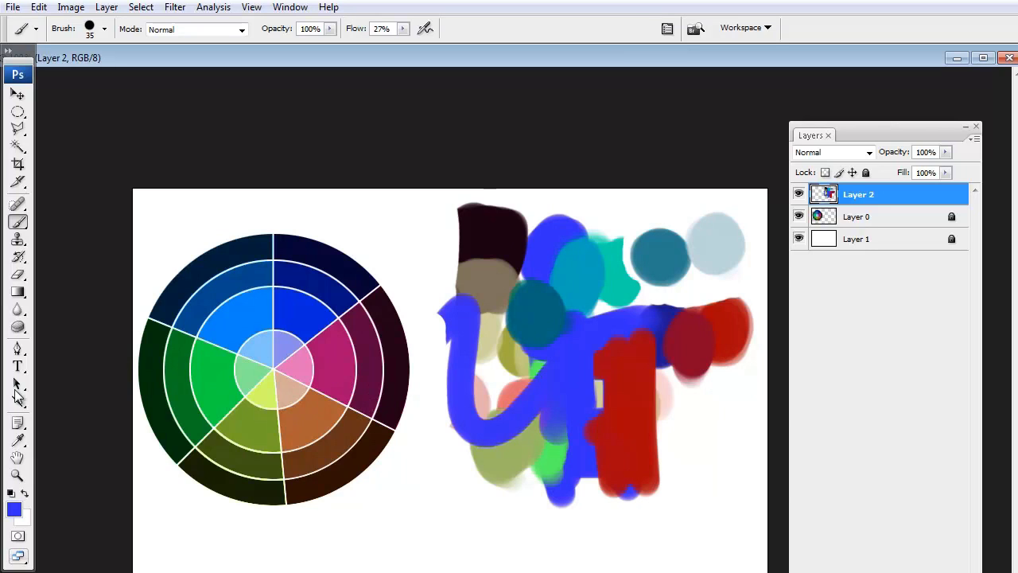
click(15, 511)
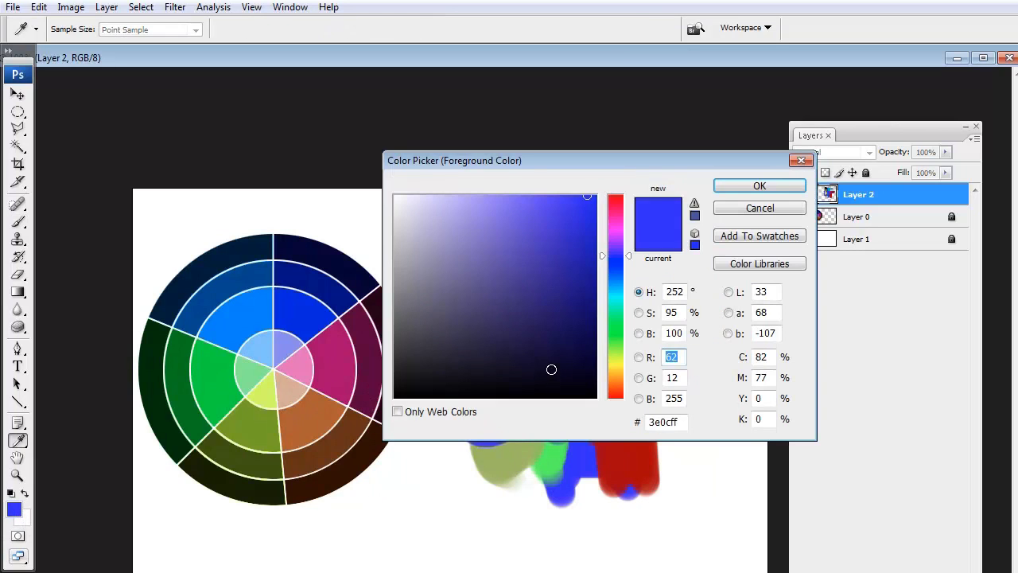
click(619, 229)
click(562, 255)
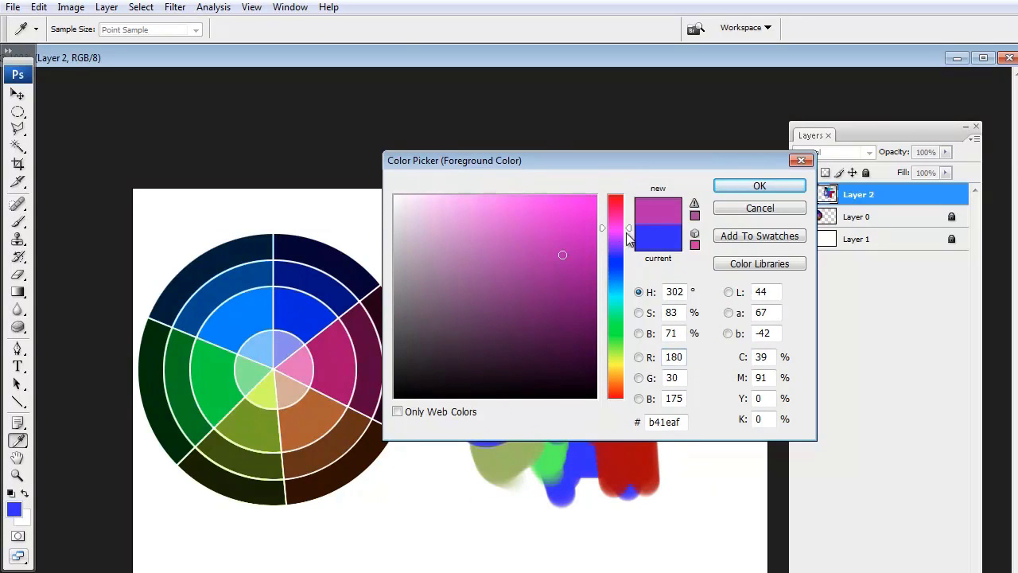
drag(628, 239, 620, 372)
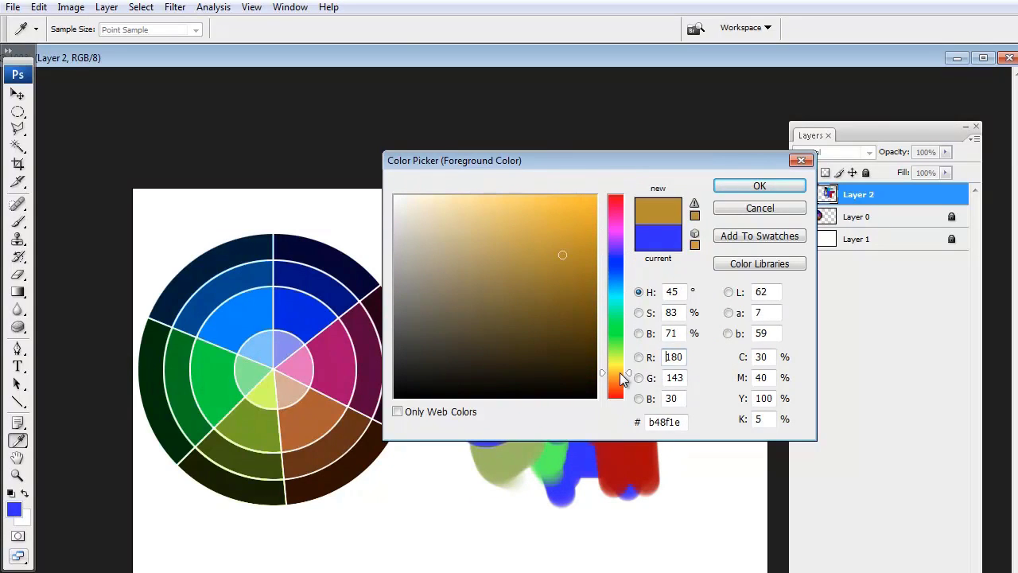
click(770, 208)
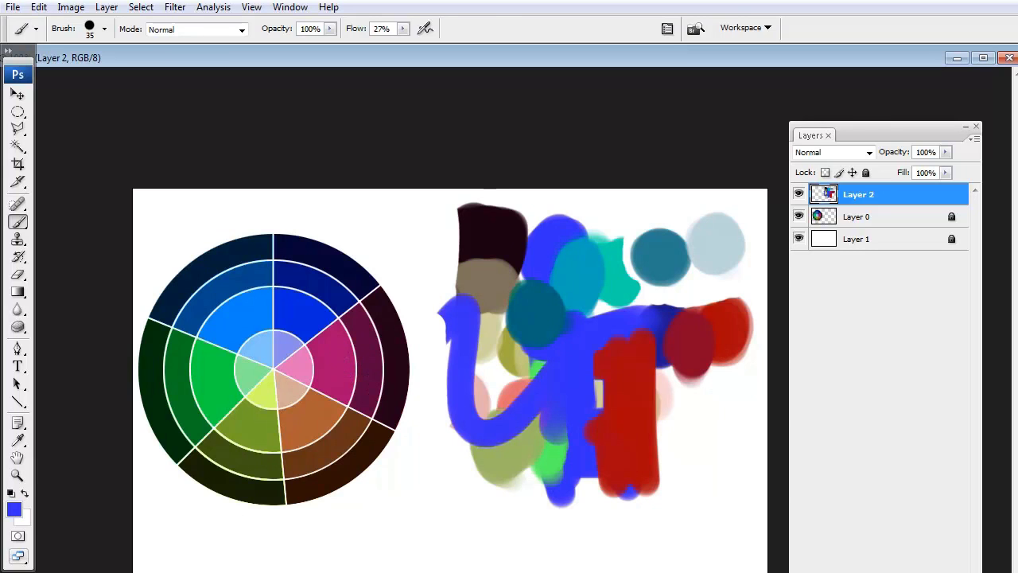
key(alt+Tab)
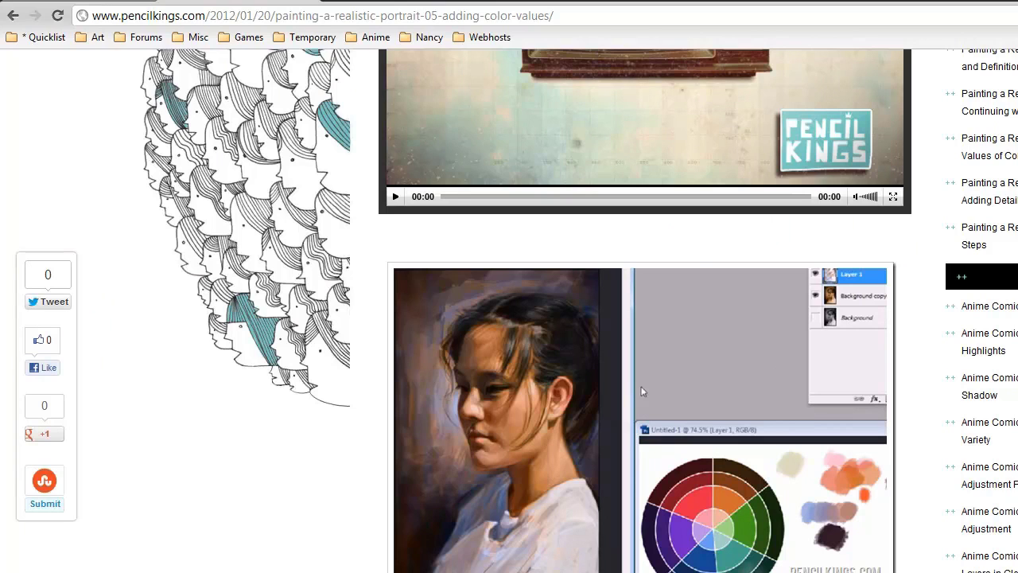
key(alt+Tab)
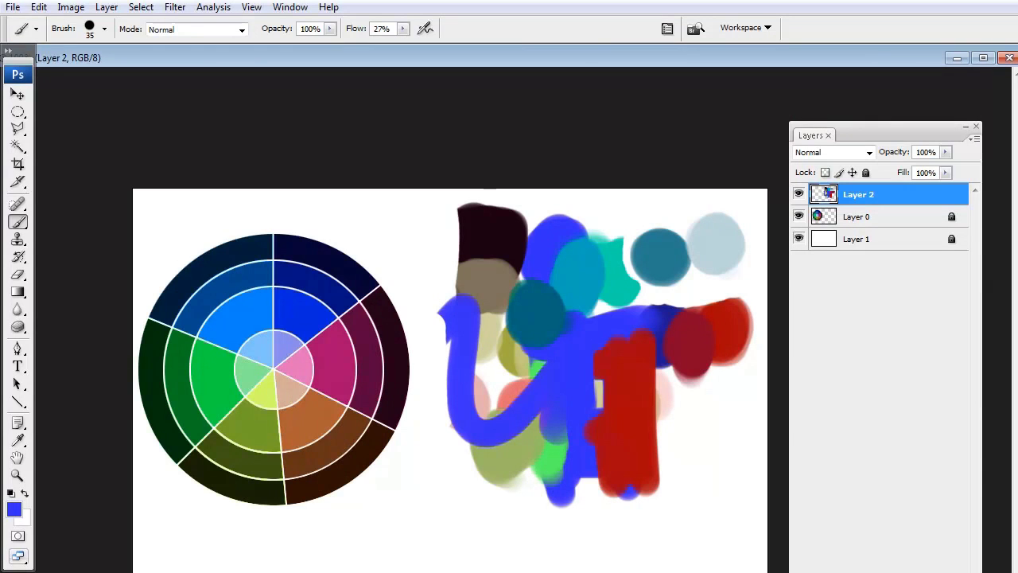